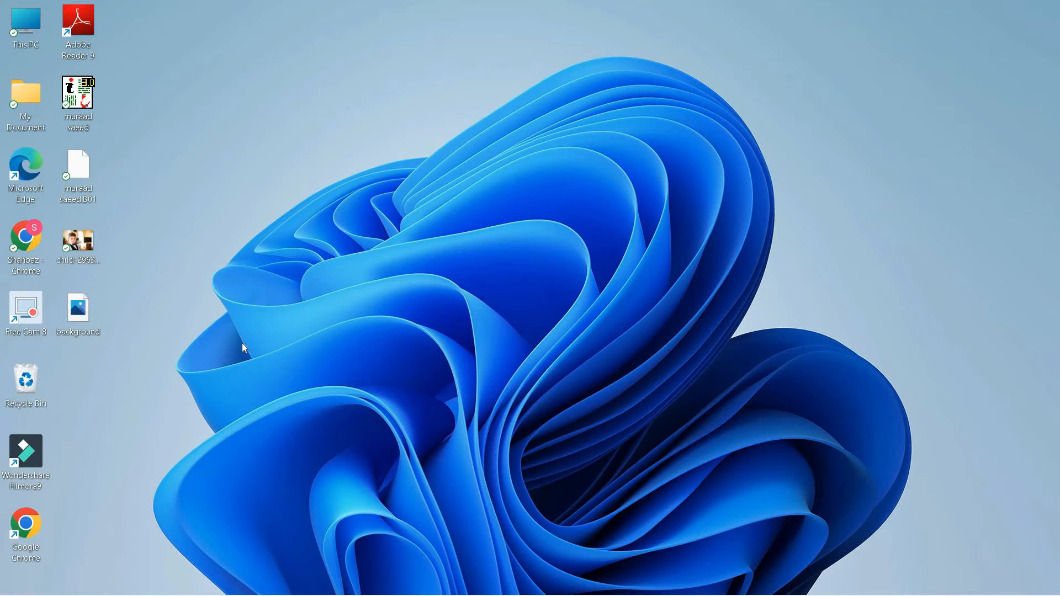
View the child-2963613_1920 portrait and the background photo from the desktop, closing each after inspection.
double_click(73, 240)
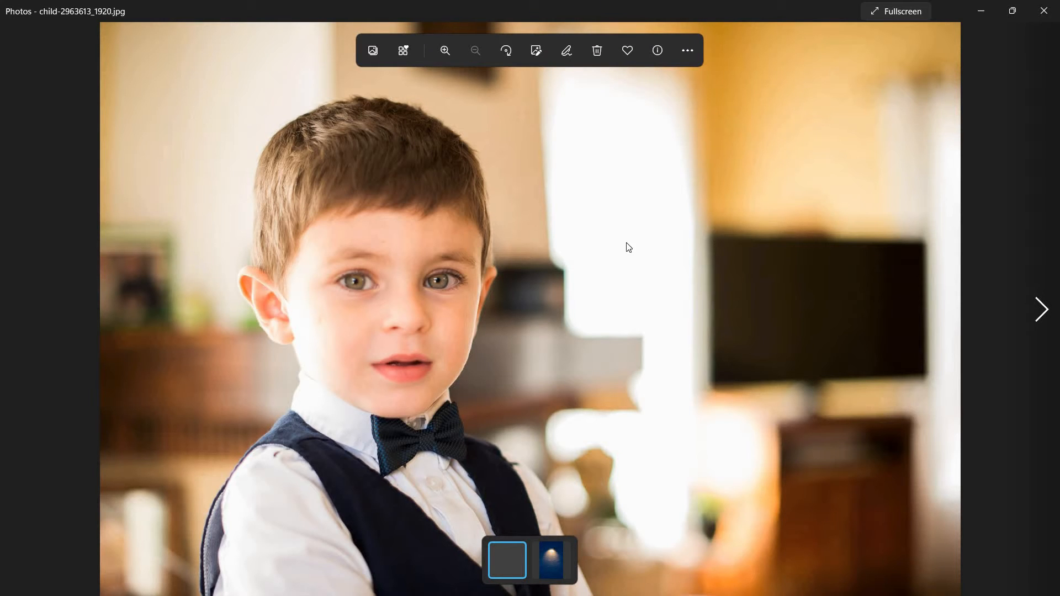
click(1043, 10)
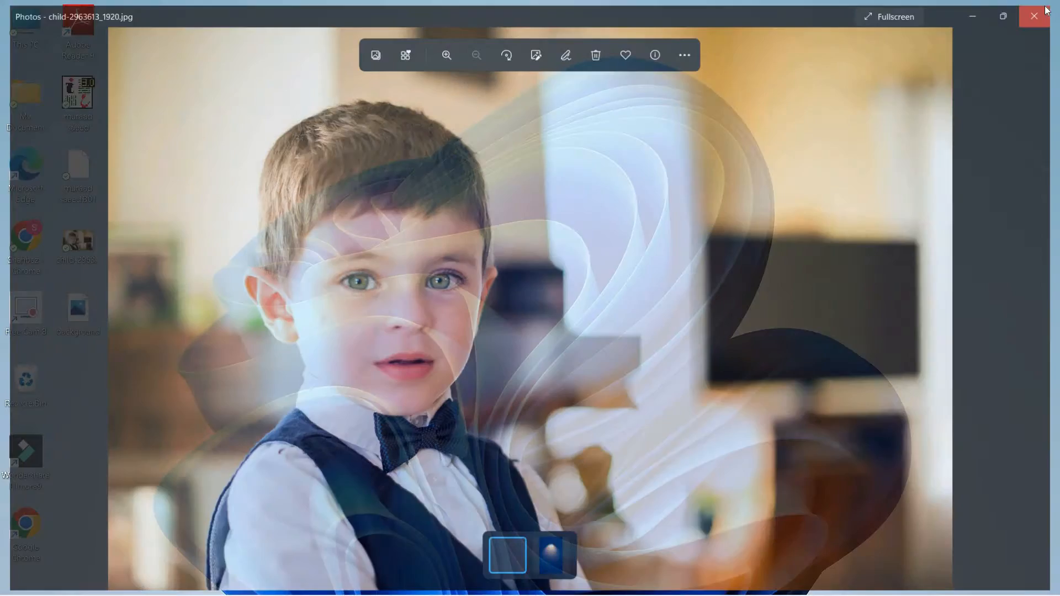
double_click(91, 316)
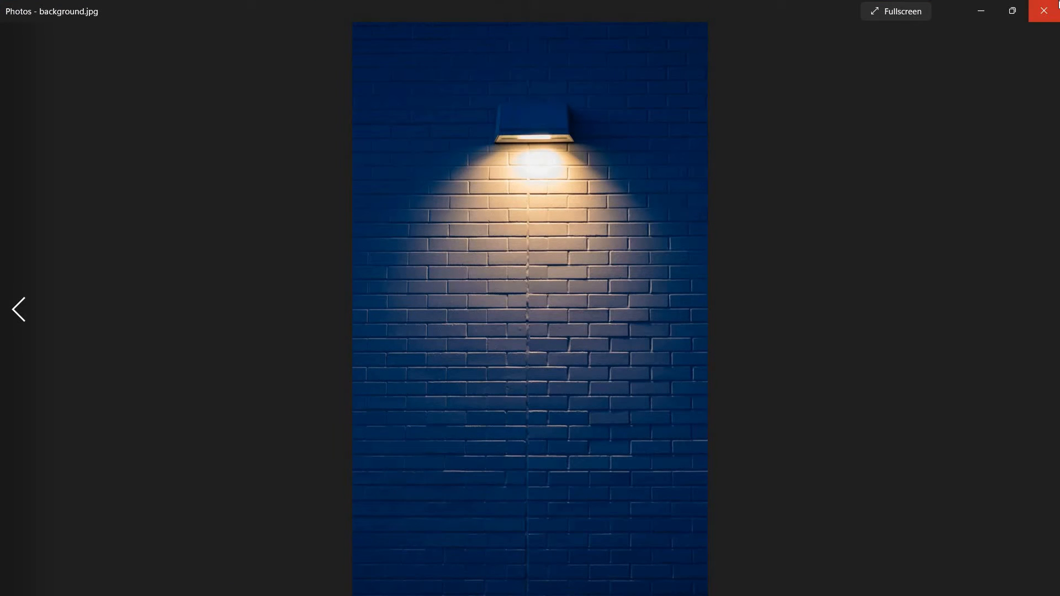
click(1043, 10)
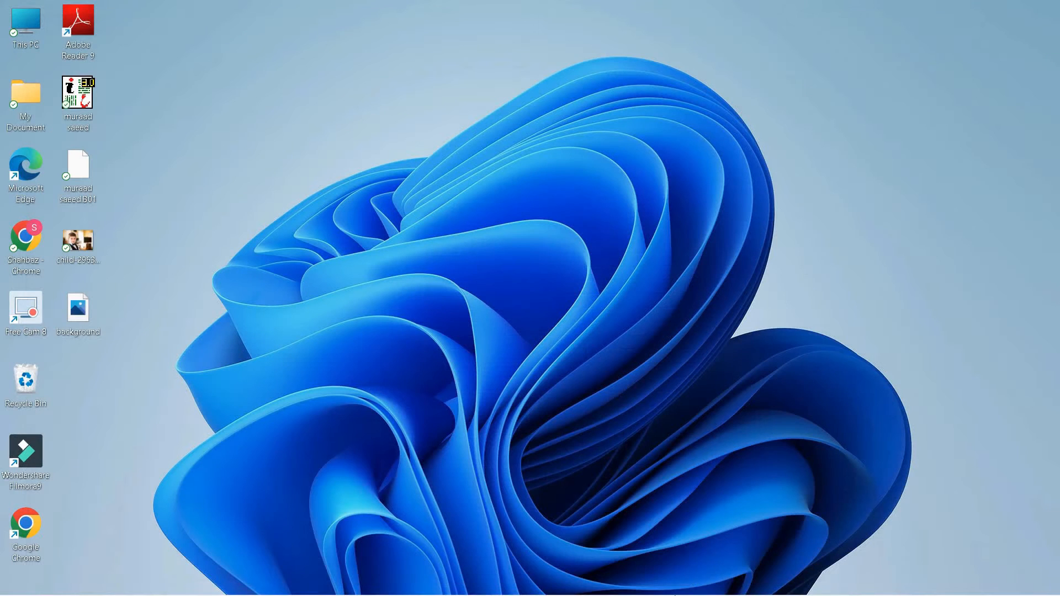
Switch to Adobe Illustrator and open the image child-2963613_1920 from the Desktop folder.
click(641, 584)
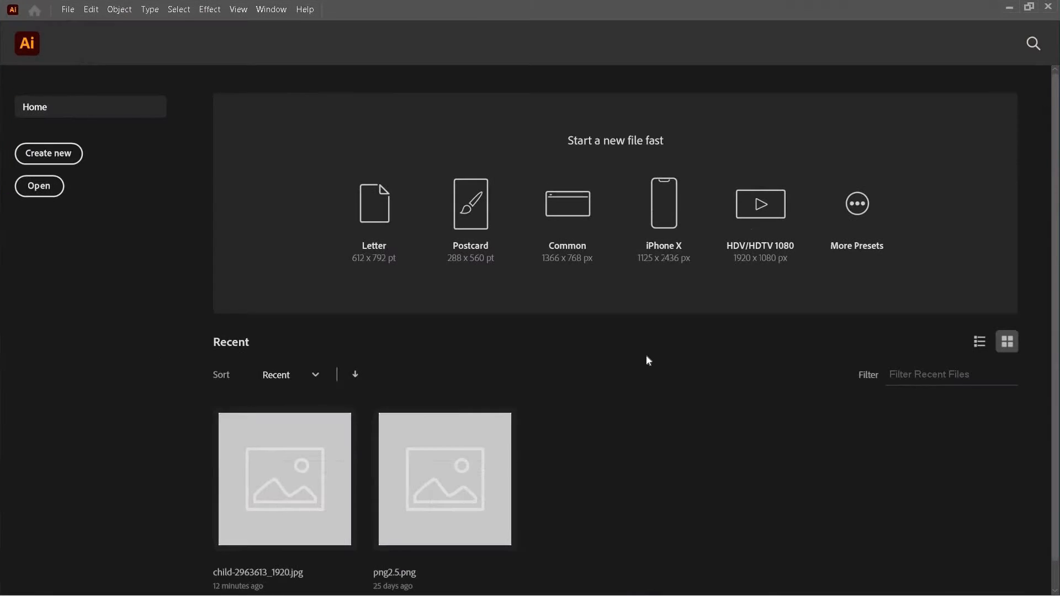
click(61, 12)
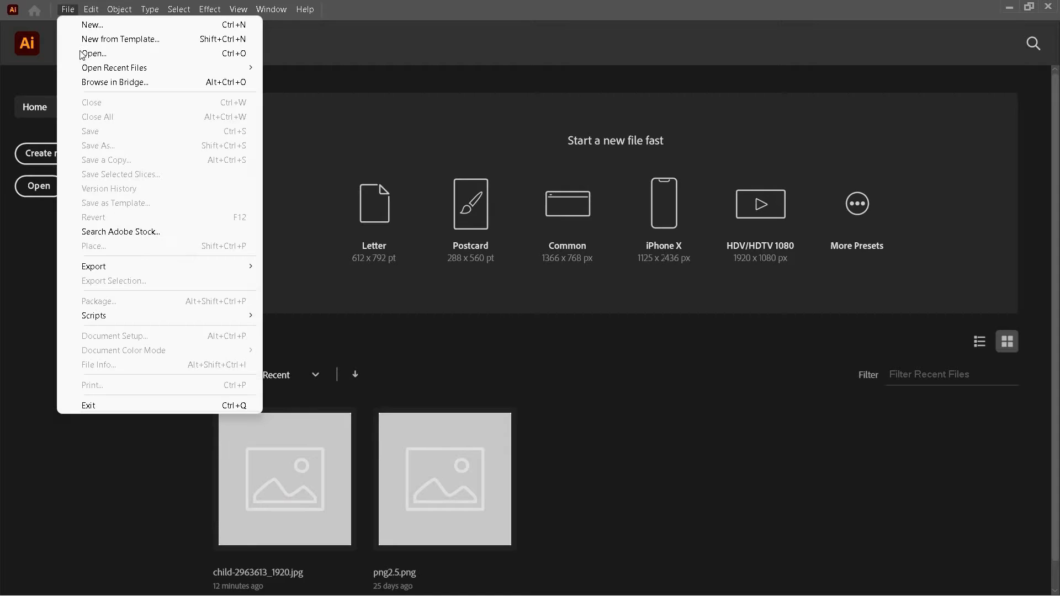
click(82, 57)
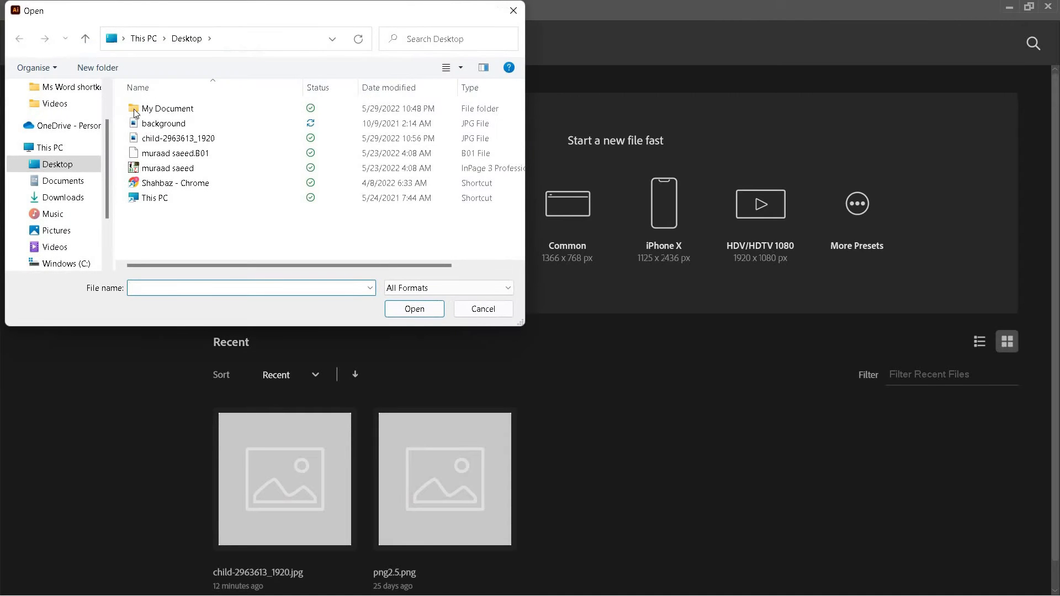
click(168, 142)
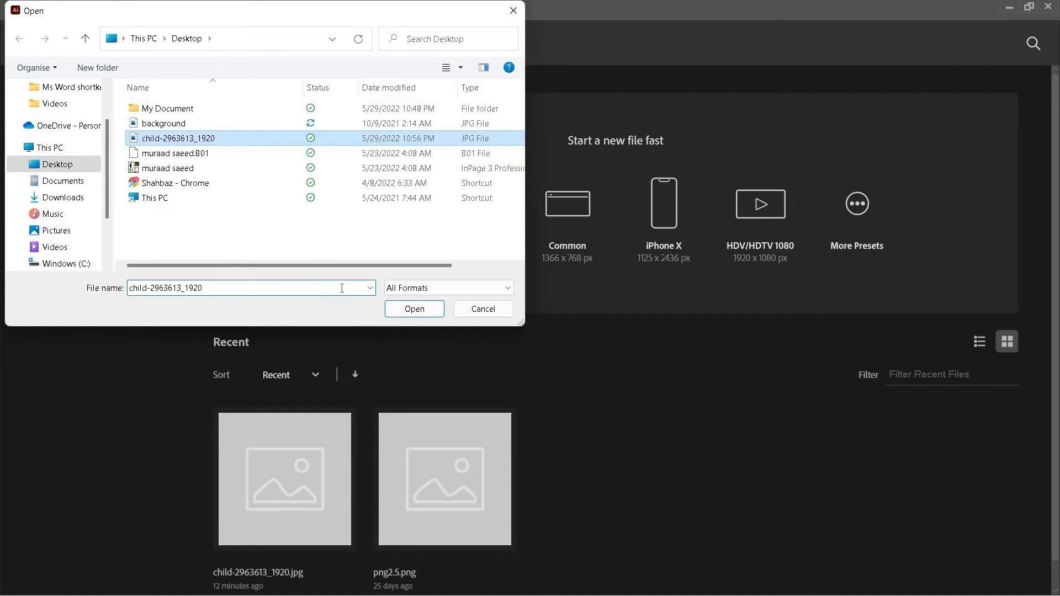
click(415, 312)
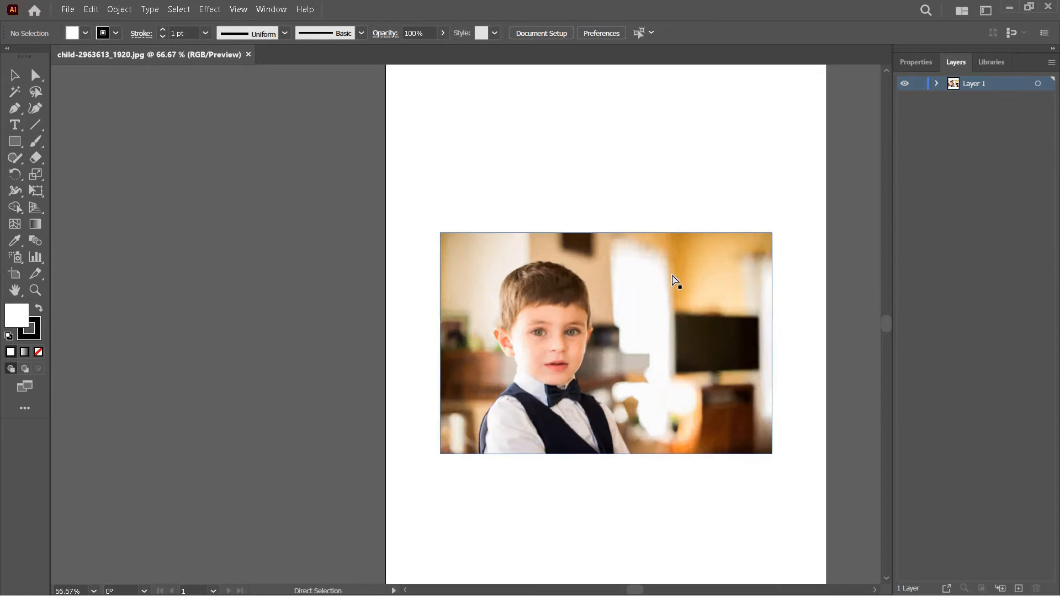
Add a new layer above the photo's layer and lock Layer 1.
key(ctrl+1)
key(ctrl+plus)
drag(638, 270, 299, 220)
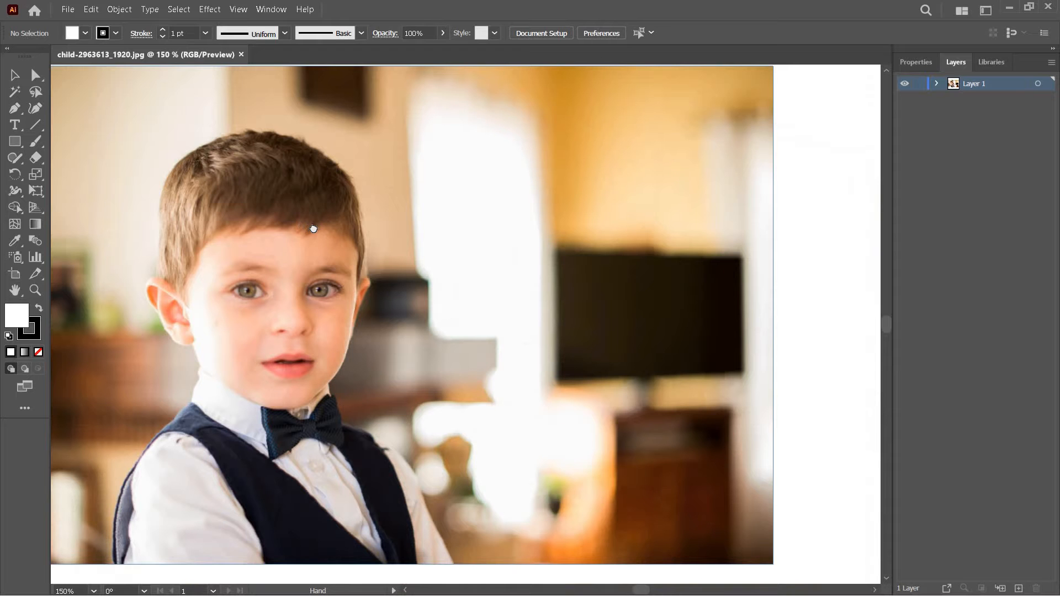
drag(313, 229, 358, 237)
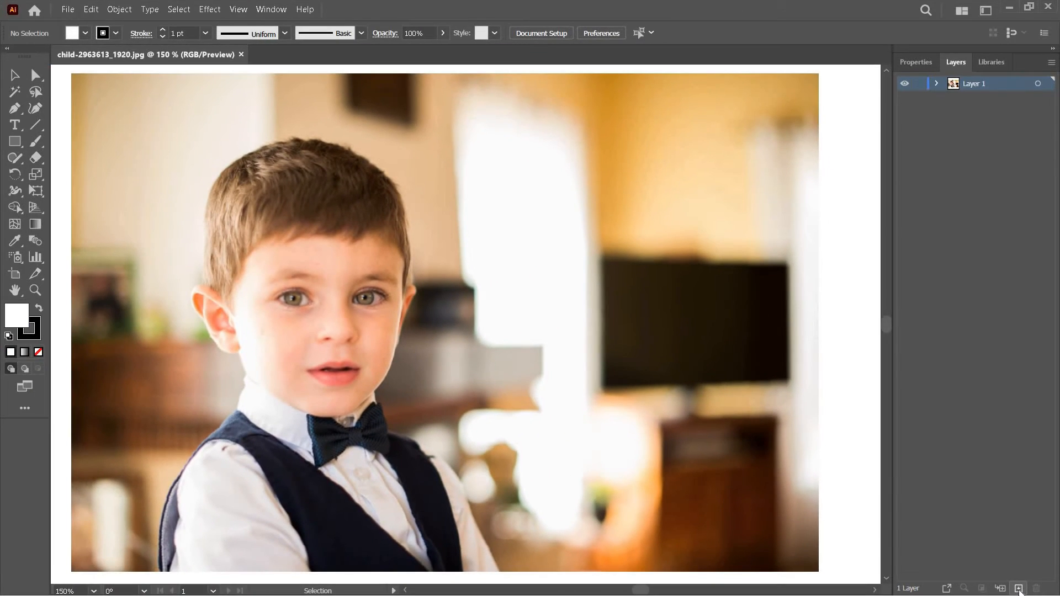
click(1018, 588)
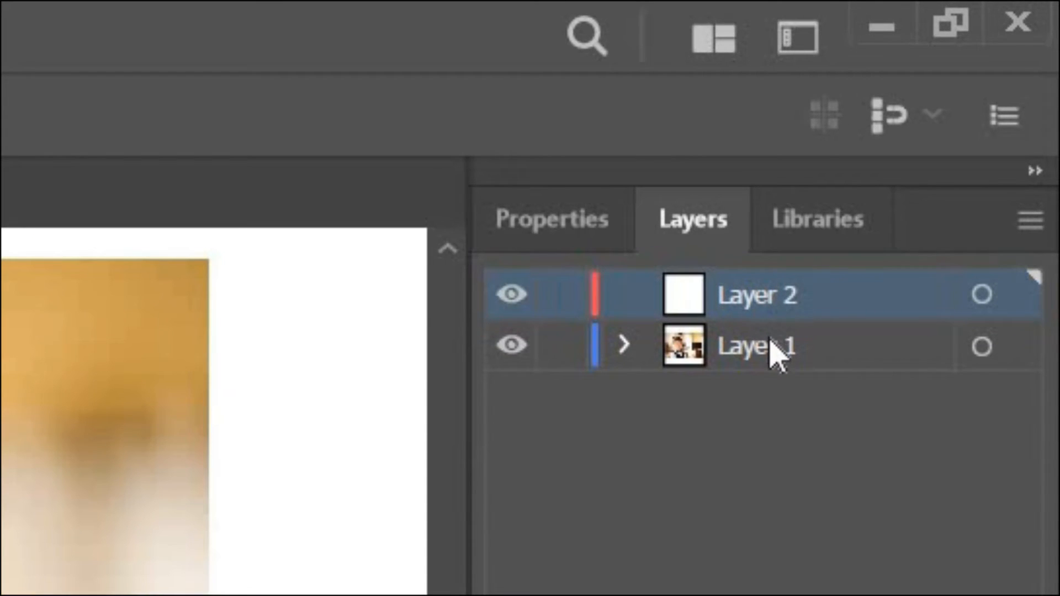
click(562, 354)
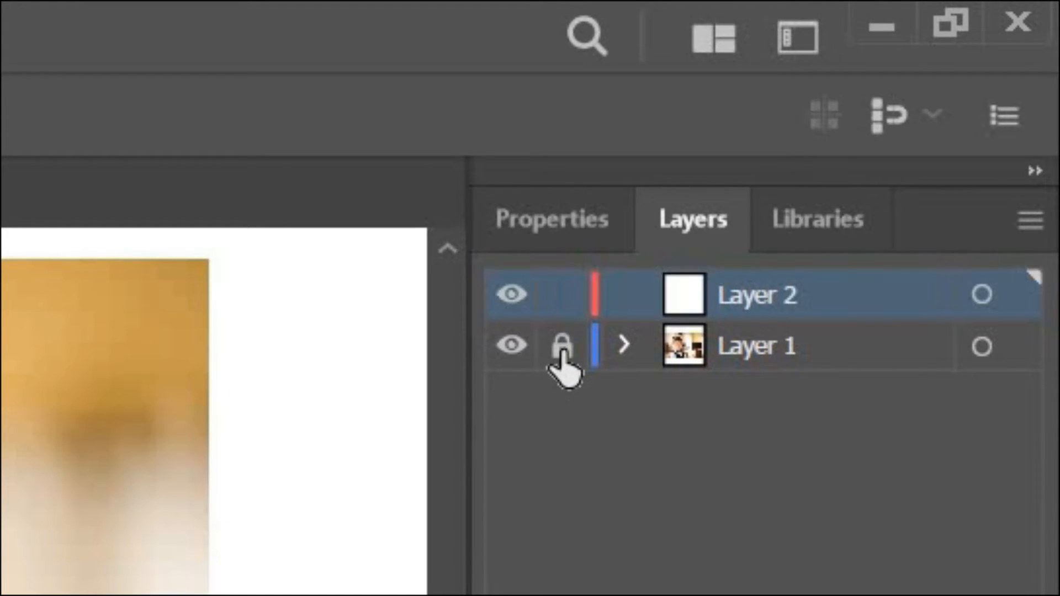
Target Layer 2 and set both fill and stroke to none.
click(974, 309)
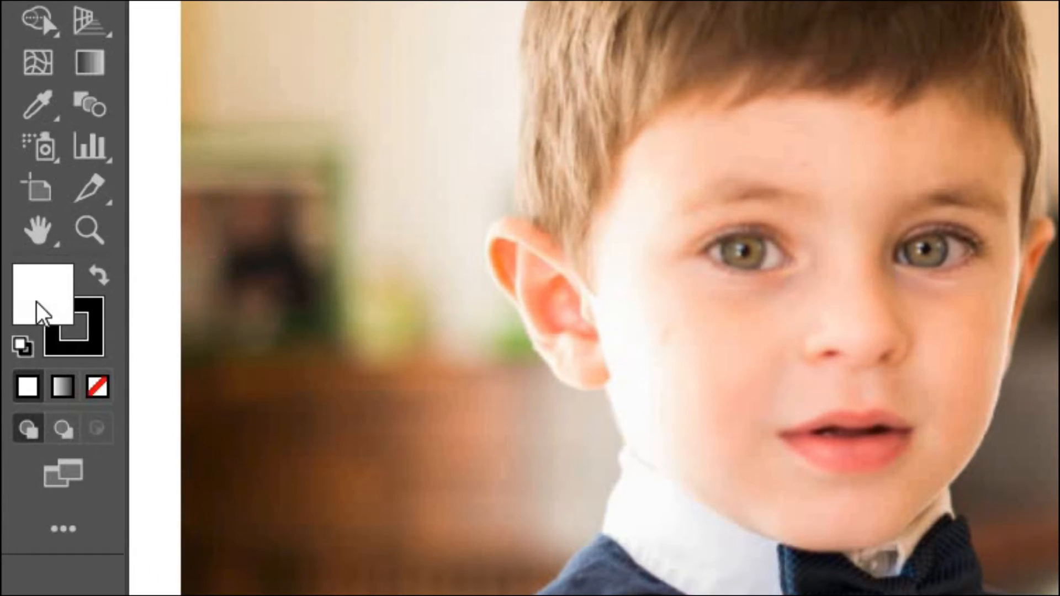
click(47, 299)
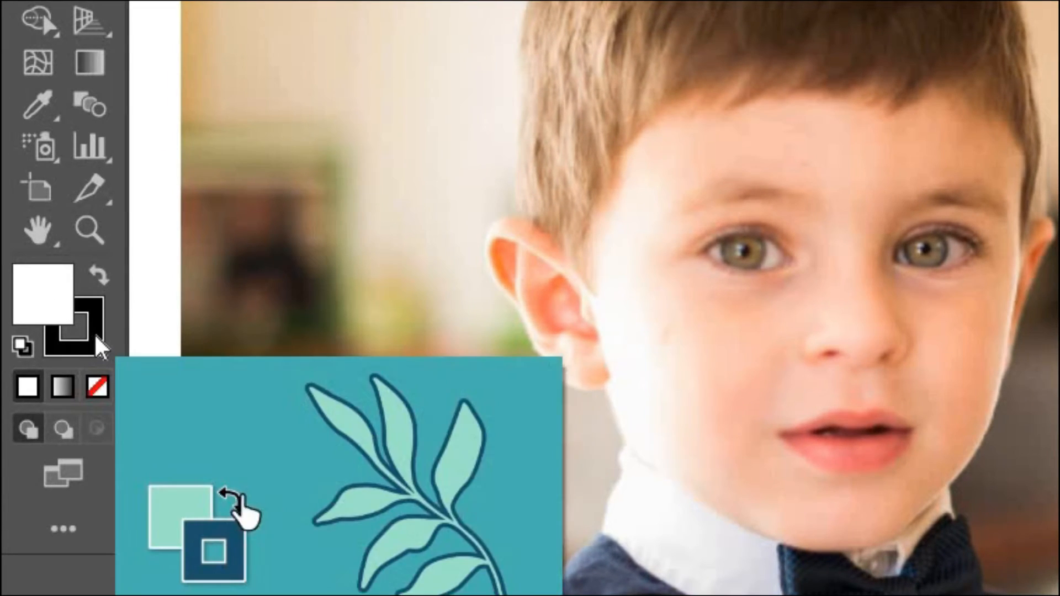
click(44, 296)
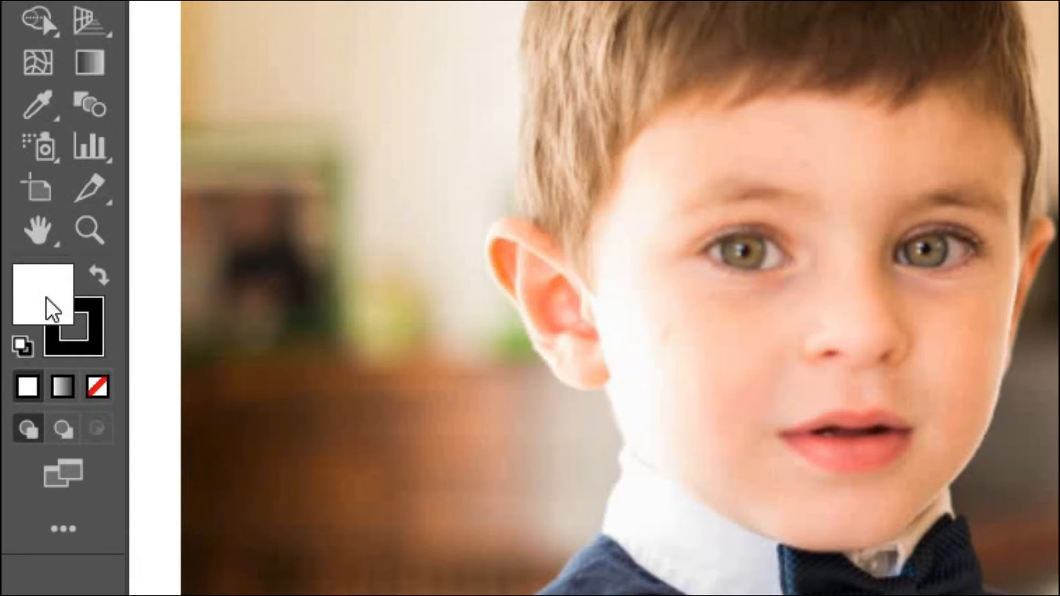
click(98, 374)
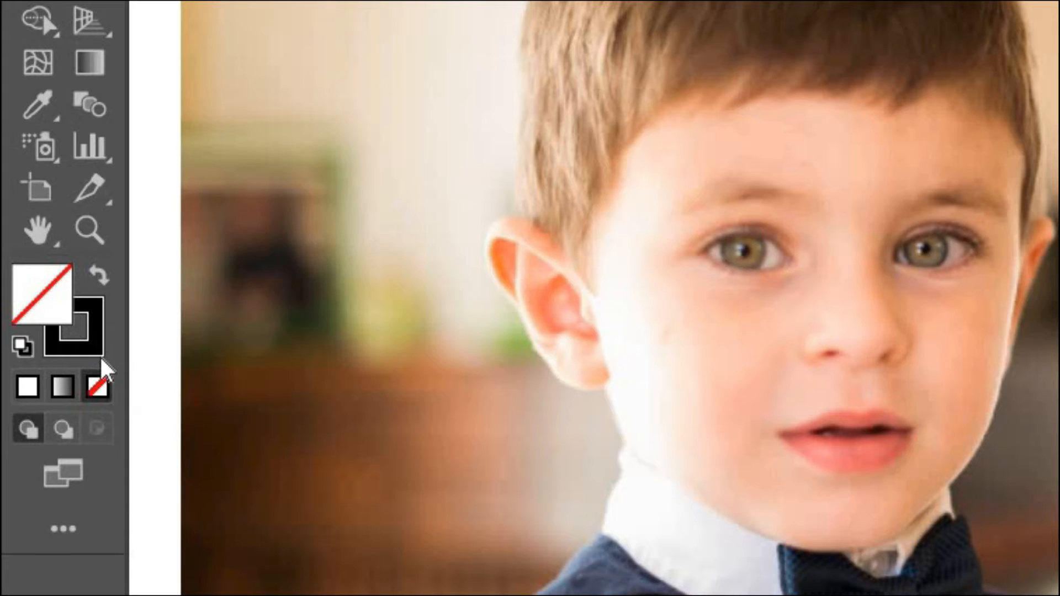
click(101, 355)
click(98, 374)
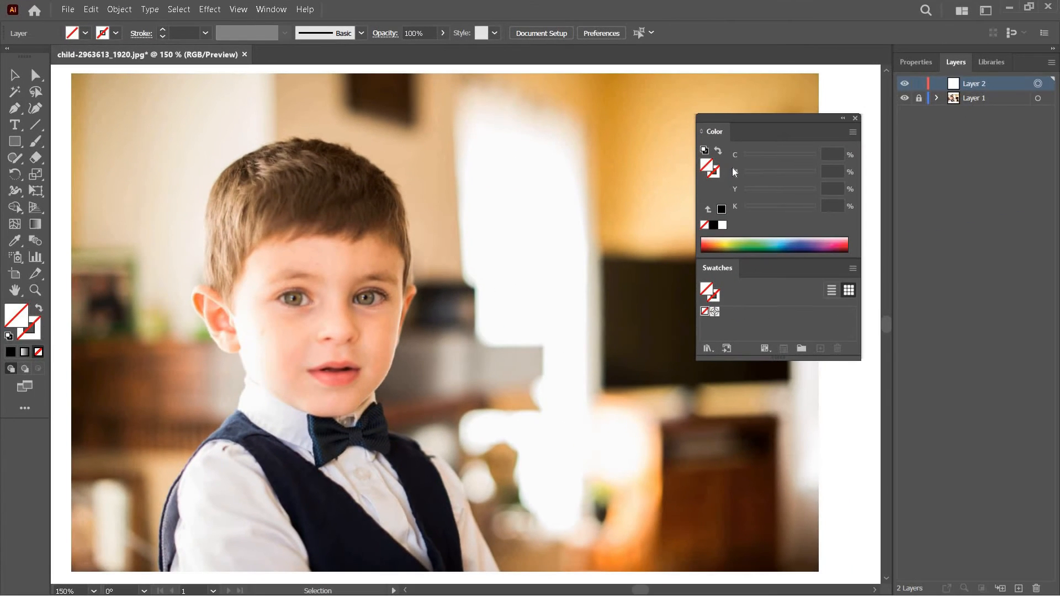
click(856, 118)
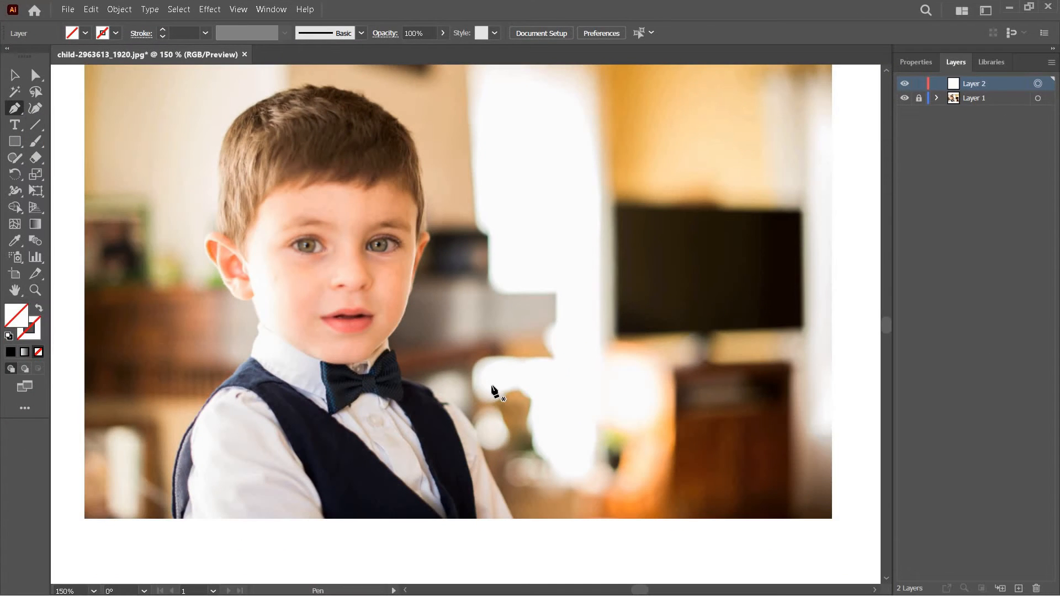
With the Pen tool, trace the boy's sleeve and shoulder on the image's right side, from the photo's bottom edge toward the bow tie.
key(ctrl+plus)
drag(630, 318, 593, 345)
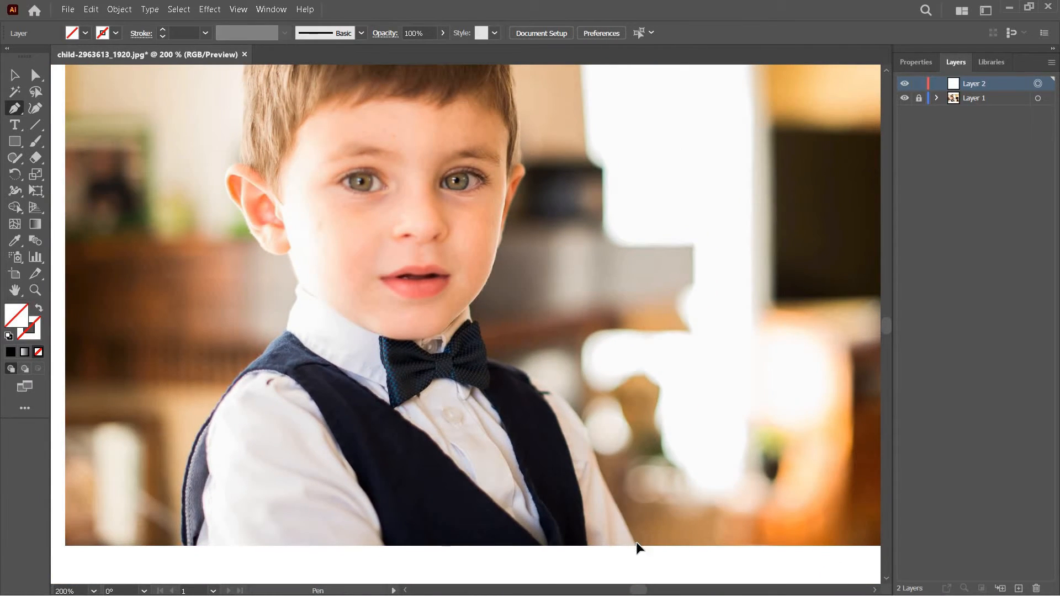
click(637, 544)
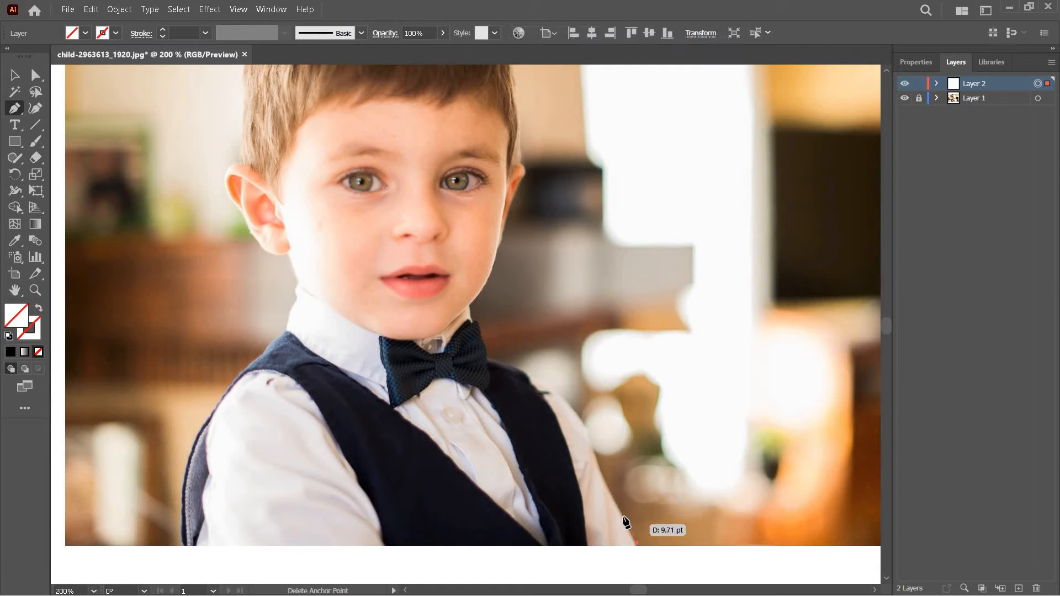
click(610, 490)
click(595, 462)
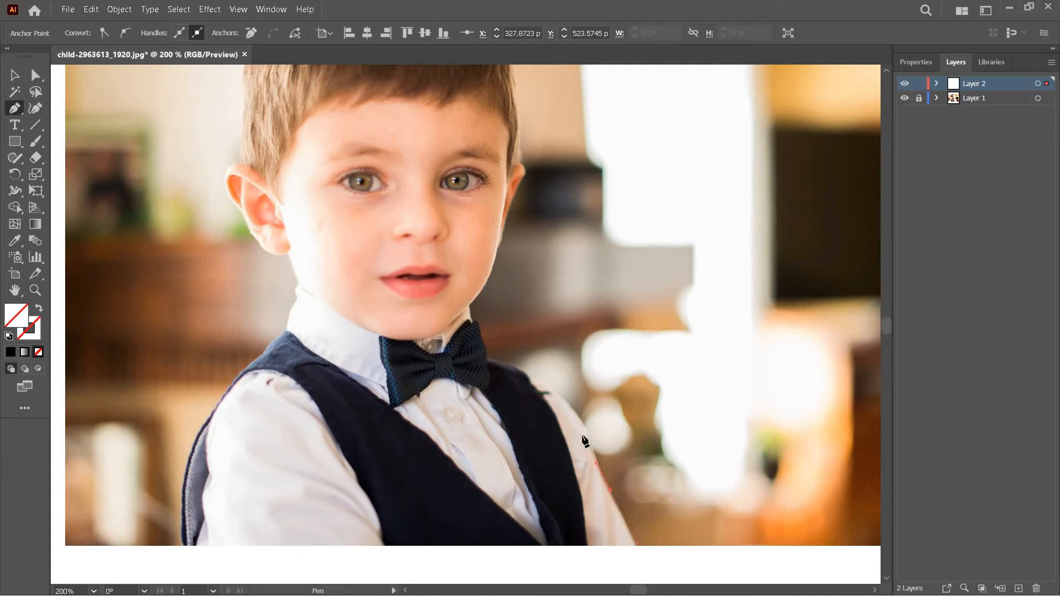
click(585, 442)
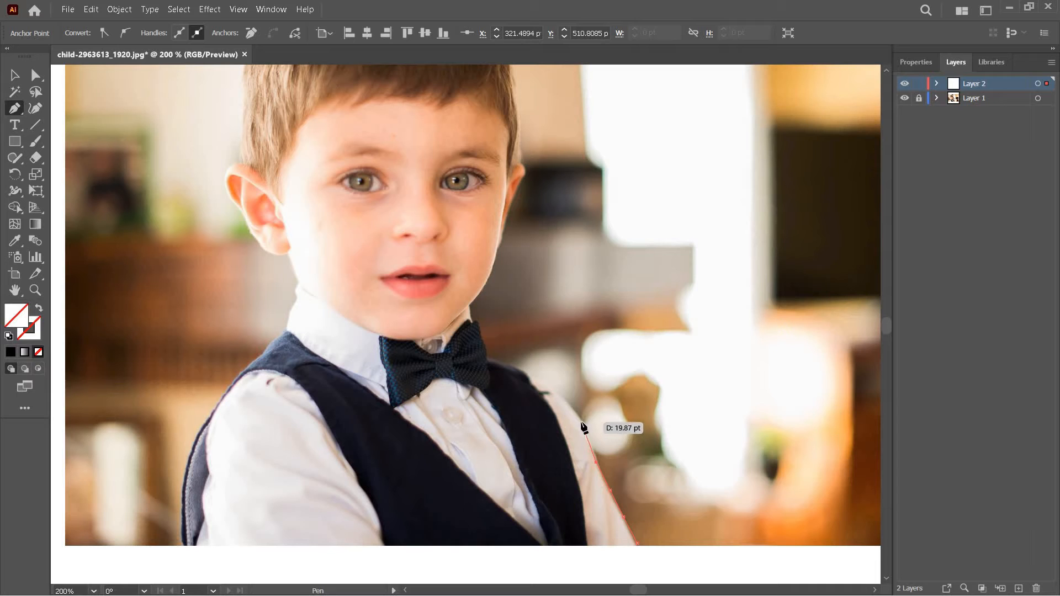
click(581, 422)
click(569, 405)
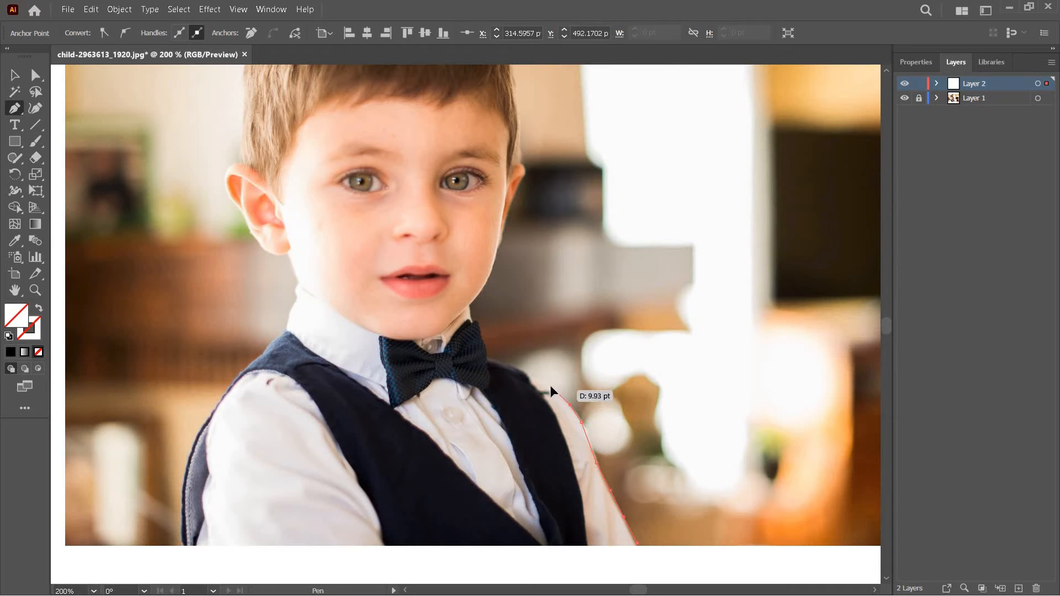
click(528, 372)
click(498, 360)
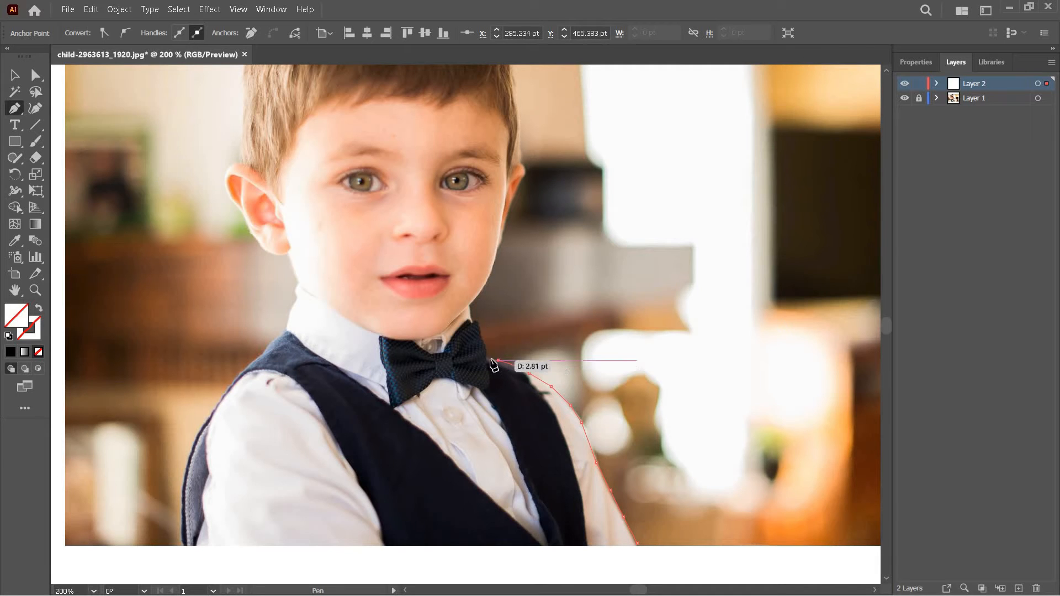
Continue the pen path up along the bow tie and shirt collar to the base of the jaw.
click(490, 360)
click(486, 352)
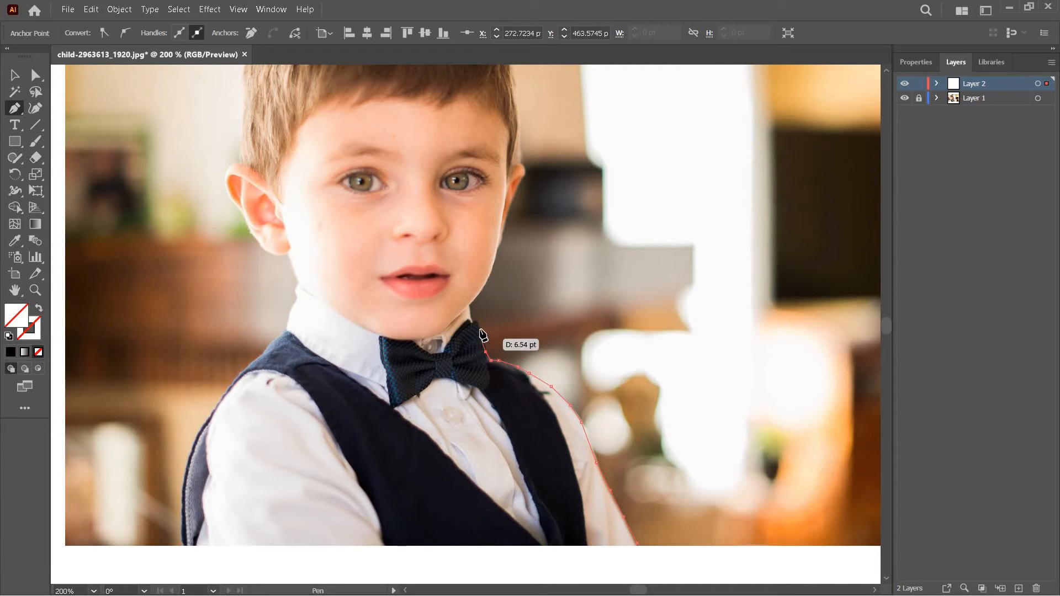
click(480, 330)
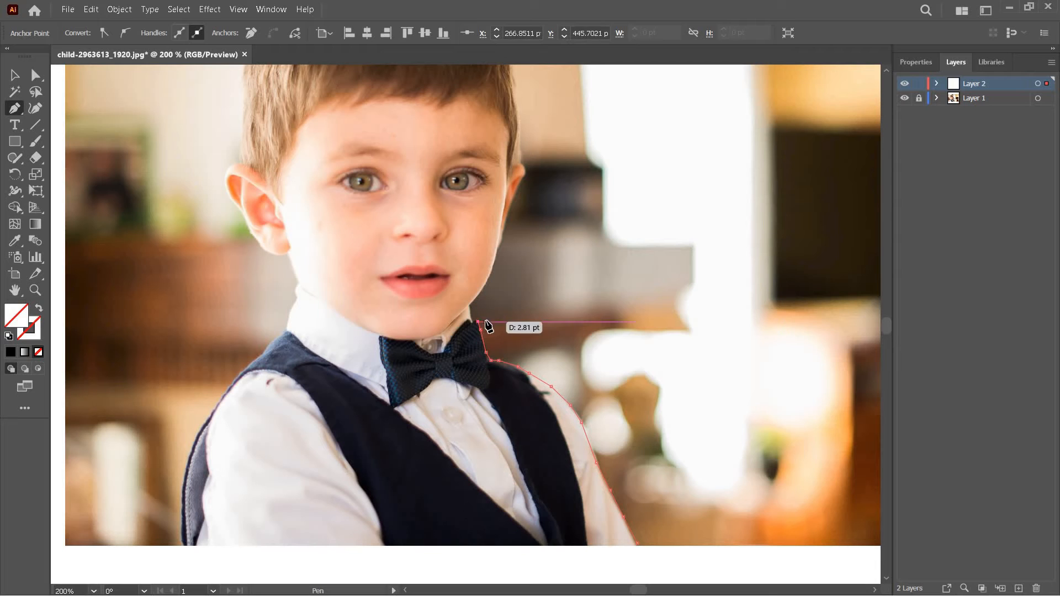
click(477, 322)
click(470, 305)
click(478, 295)
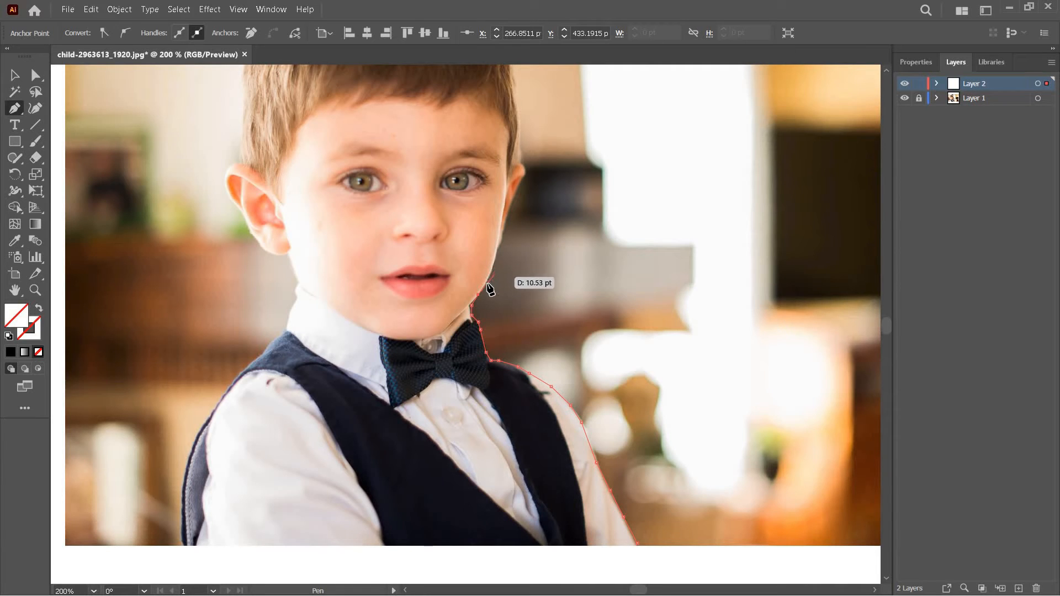
Extend the pen path up the cheek and around the ear on the image's right side.
click(487, 283)
click(495, 266)
click(500, 249)
click(502, 241)
click(506, 226)
click(511, 211)
click(515, 195)
click(522, 181)
click(526, 170)
Continue the pen path from the ear up the side of the hair and over toward the crown.
click(521, 161)
click(520, 135)
click(519, 101)
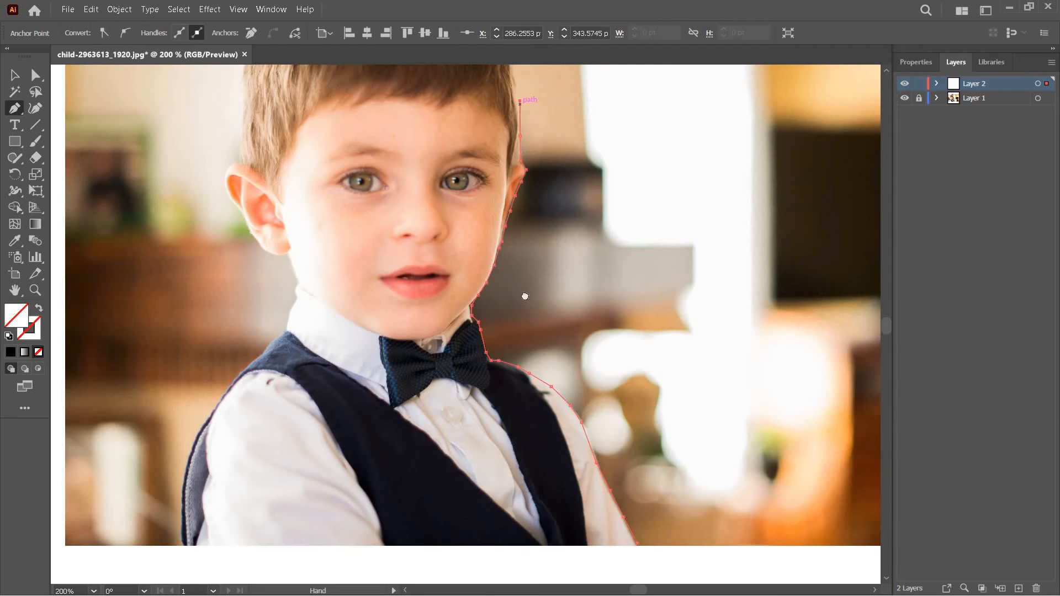
drag(521, 153, 527, 344)
click(520, 270)
click(513, 237)
click(504, 217)
click(490, 203)
click(477, 194)
click(462, 184)
click(444, 173)
Trace the hairline across the crown and down the other side of the head to just above the ear.
click(348, 162)
click(314, 174)
click(289, 187)
click(269, 205)
click(256, 226)
click(246, 266)
click(246, 288)
click(246, 318)
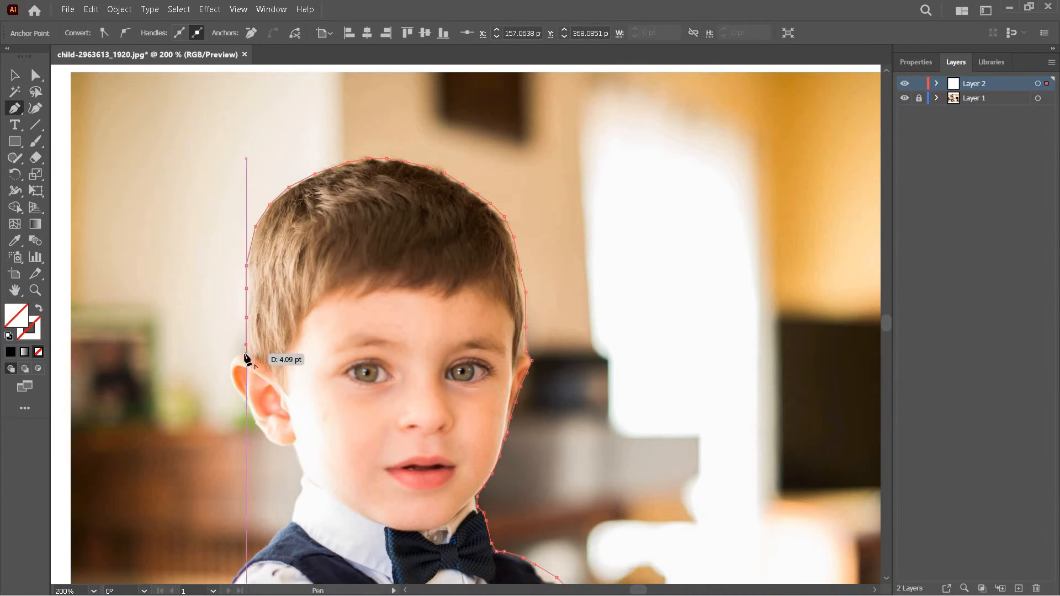
Trace the pen path around the ear on the image's left side down to the earlobe.
click(234, 356)
click(227, 364)
click(231, 381)
click(236, 395)
click(251, 414)
click(267, 439)
click(281, 446)
click(290, 445)
Continue the pen path down the neck and shirt collar and onto the vest's shoulder.
click(300, 462)
click(305, 477)
click(301, 492)
click(291, 516)
click(276, 534)
click(266, 544)
click(246, 559)
Trace the vest's outer edge down to the photo's bottom edge and close the path at its starting anchor.
drag(228, 583, 237, 281)
click(235, 284)
click(216, 316)
click(201, 345)
click(195, 382)
click(194, 399)
click(194, 408)
click(192, 422)
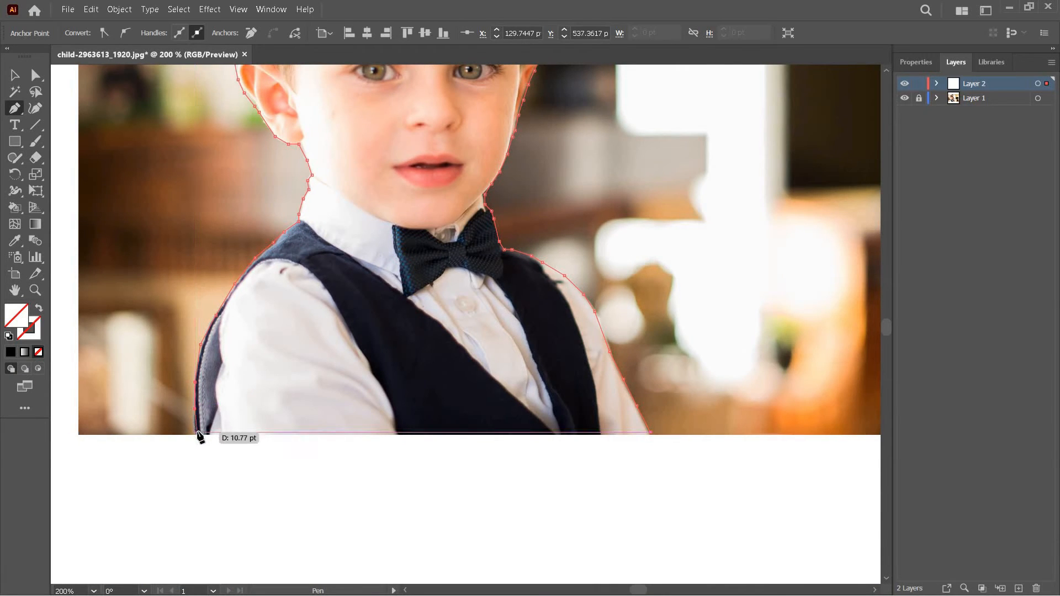
click(196, 434)
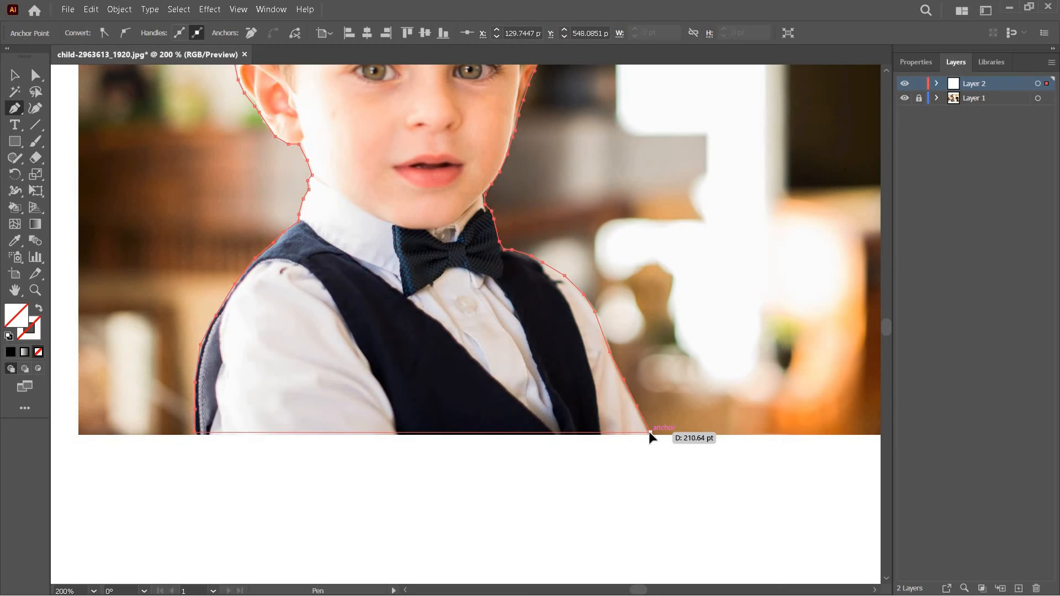
click(525, 326)
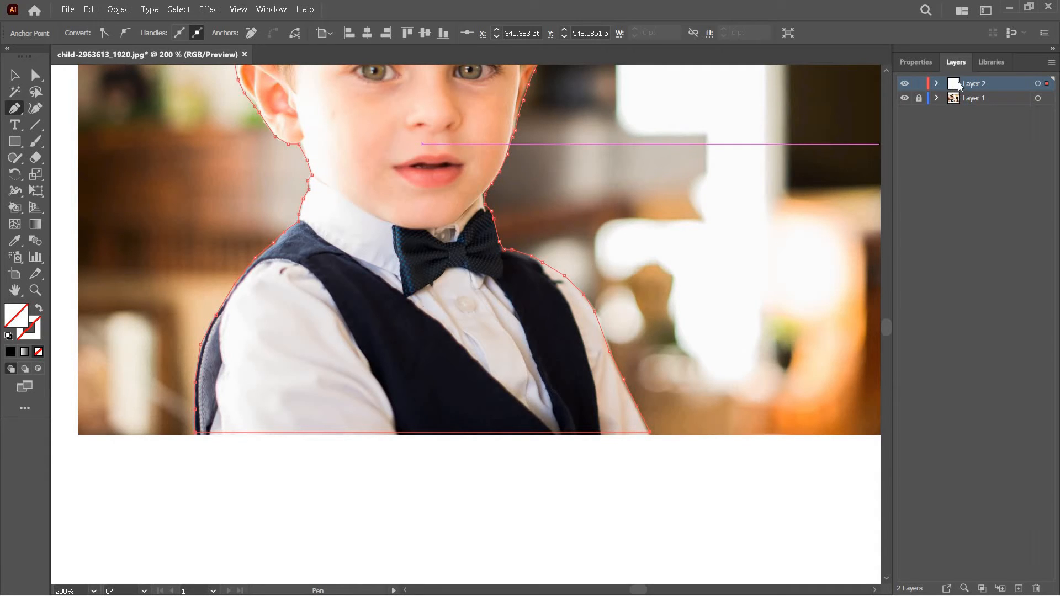
Unlock Layer 1 and select both the portrait photo and the traced outline.
click(919, 100)
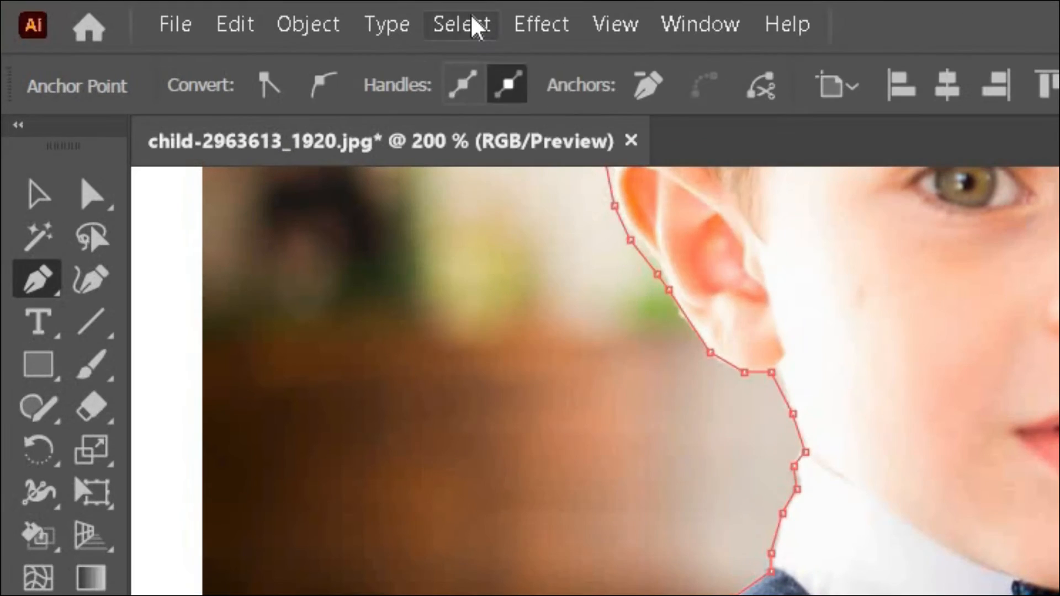
click(184, 9)
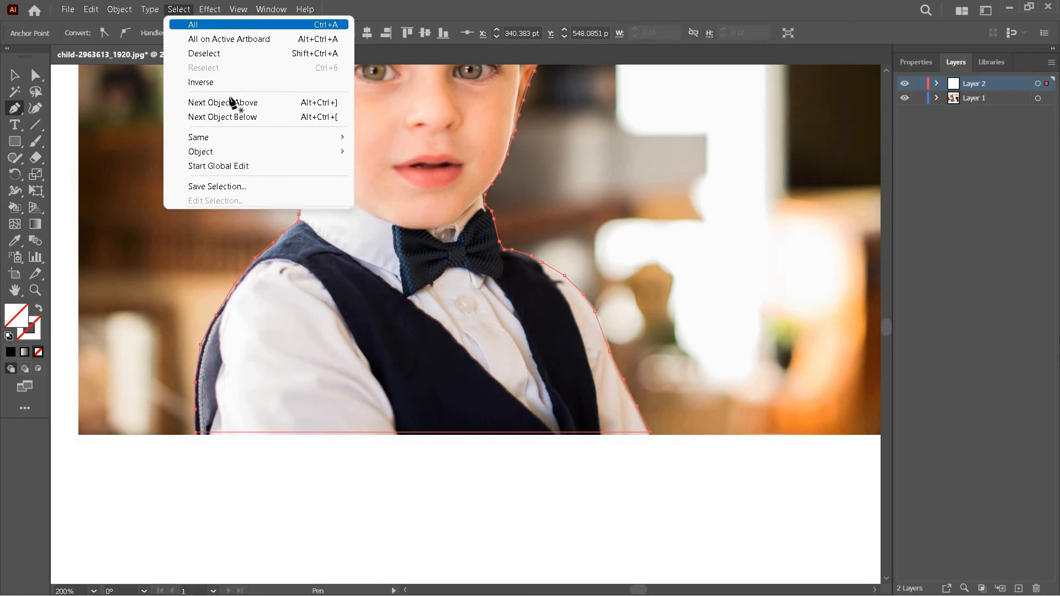
click(492, 69)
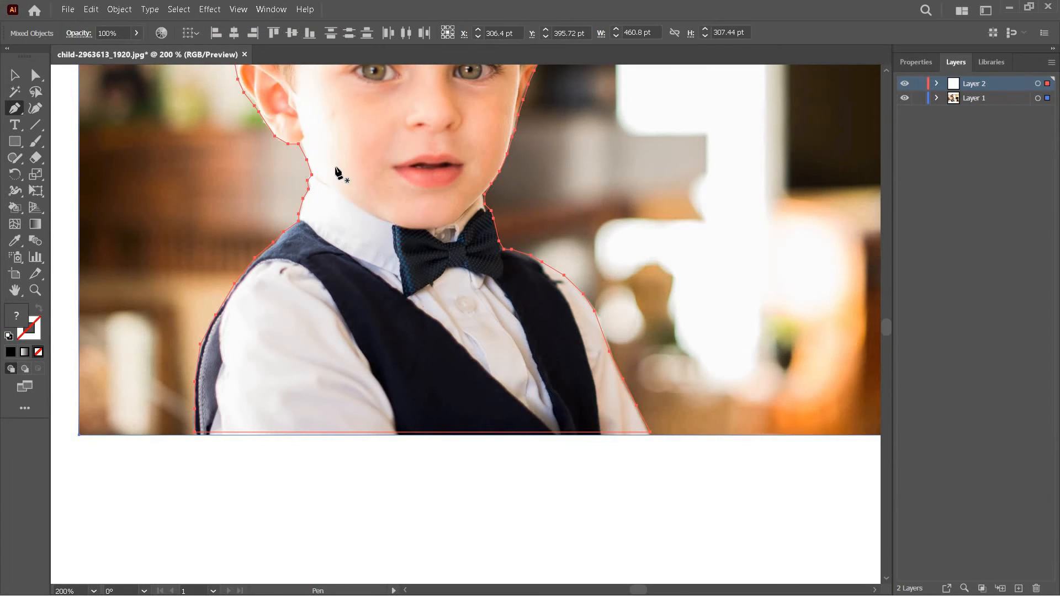
Make a clipping mask from the traced outline so that only the boy is left of the photo.
scroll(337, 269, up, 5)
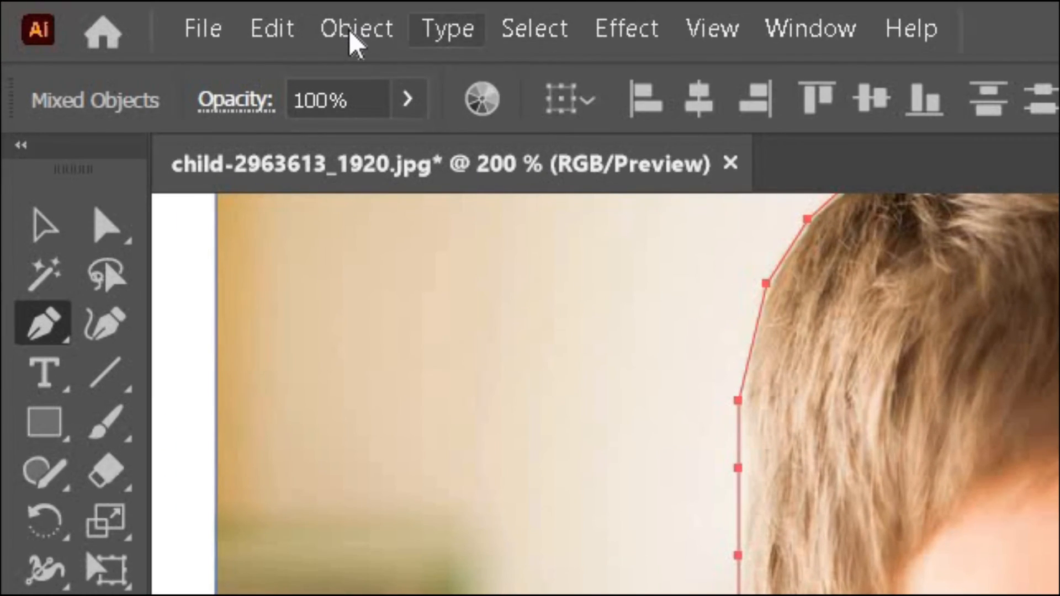
click(347, 28)
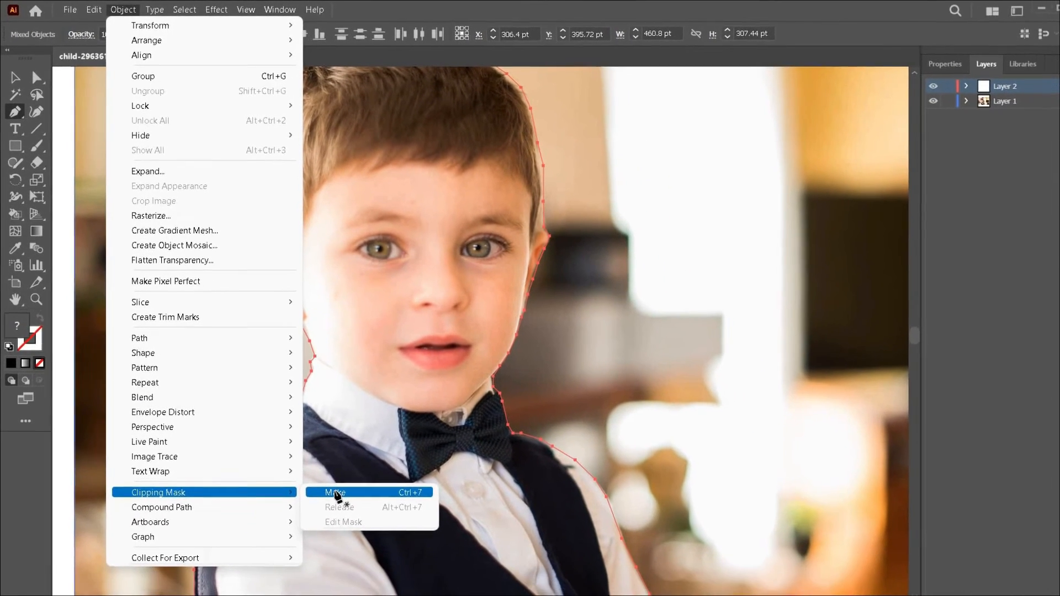
click(393, 577)
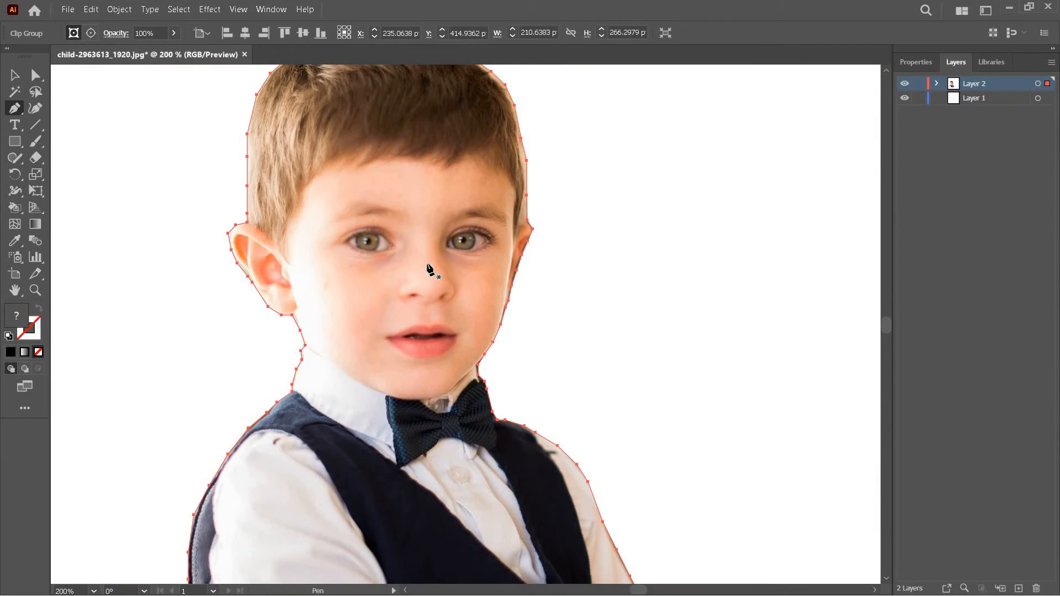
drag(436, 359, 437, 258)
drag(424, 371, 434, 452)
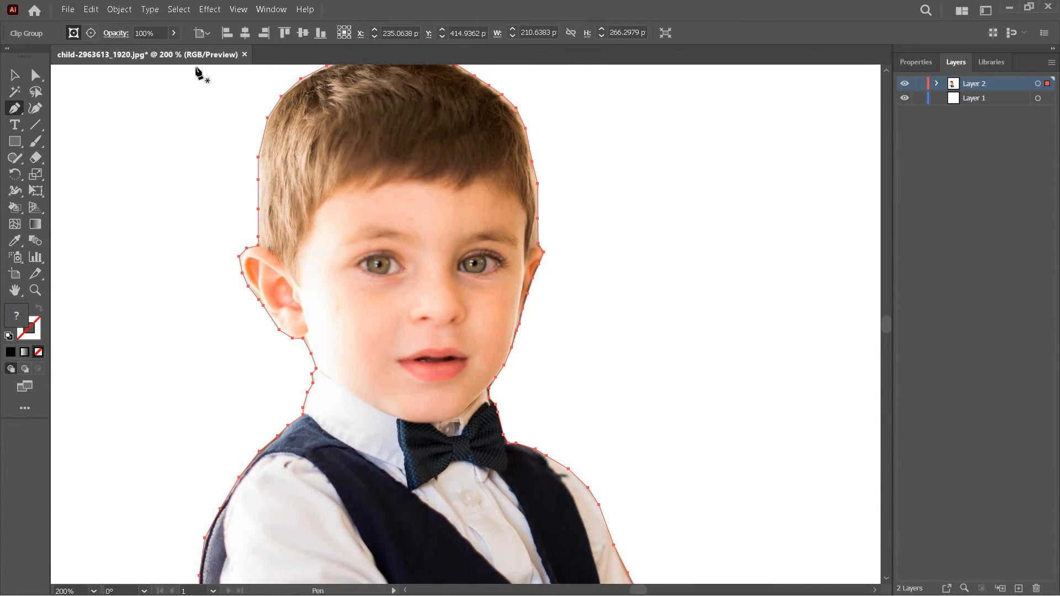
Open the background JPG from the Desktop as a separate document.
click(68, 9)
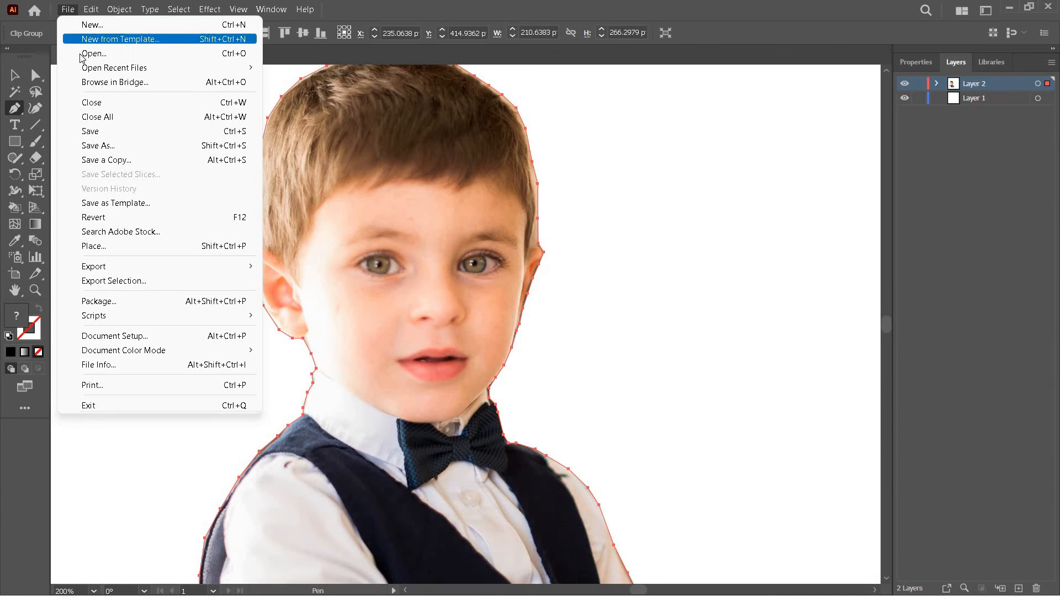
click(82, 57)
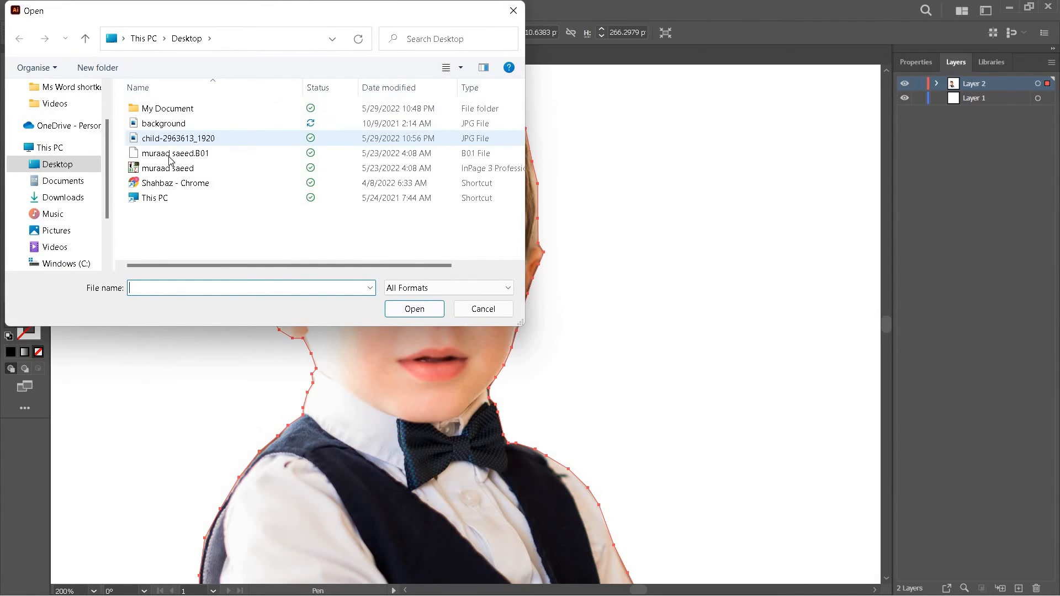
click(165, 125)
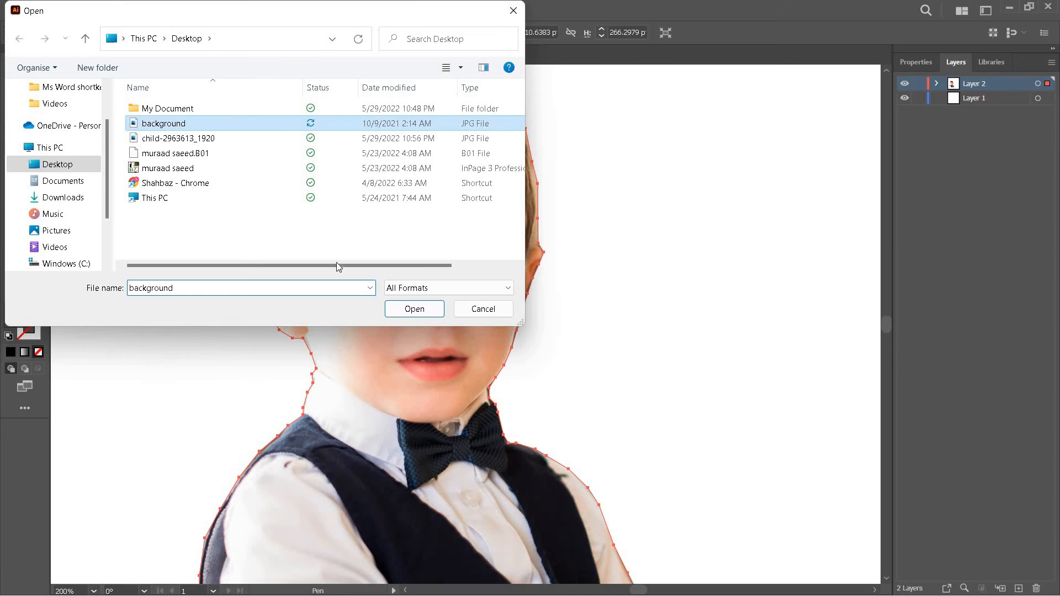
click(414, 309)
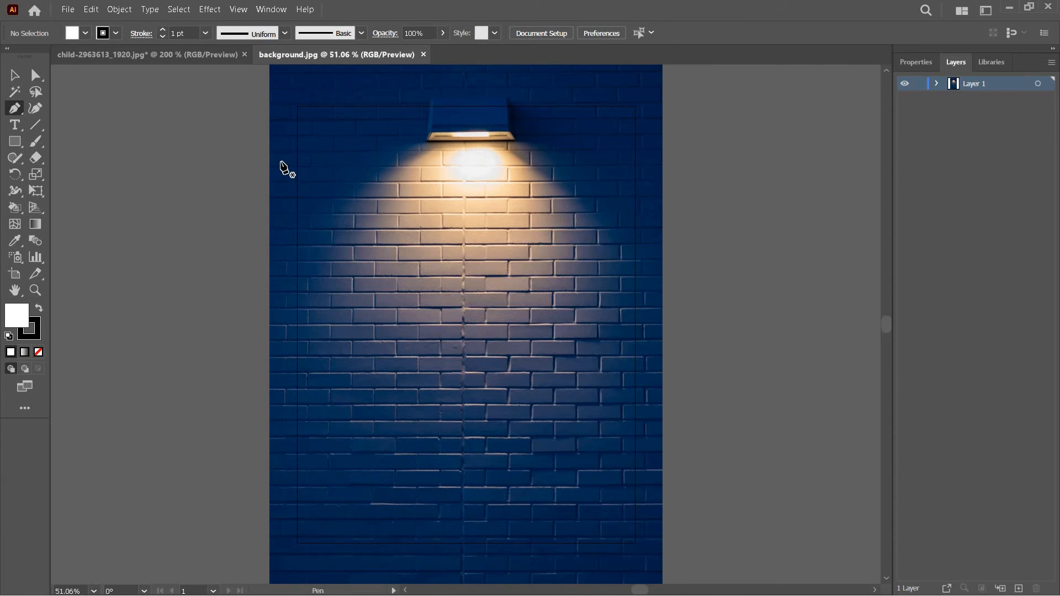
Return to the child-2963613_1920.jpg document and copy the boy's clip group with its clipping path.
click(15, 75)
drag(154, 51, 325, 68)
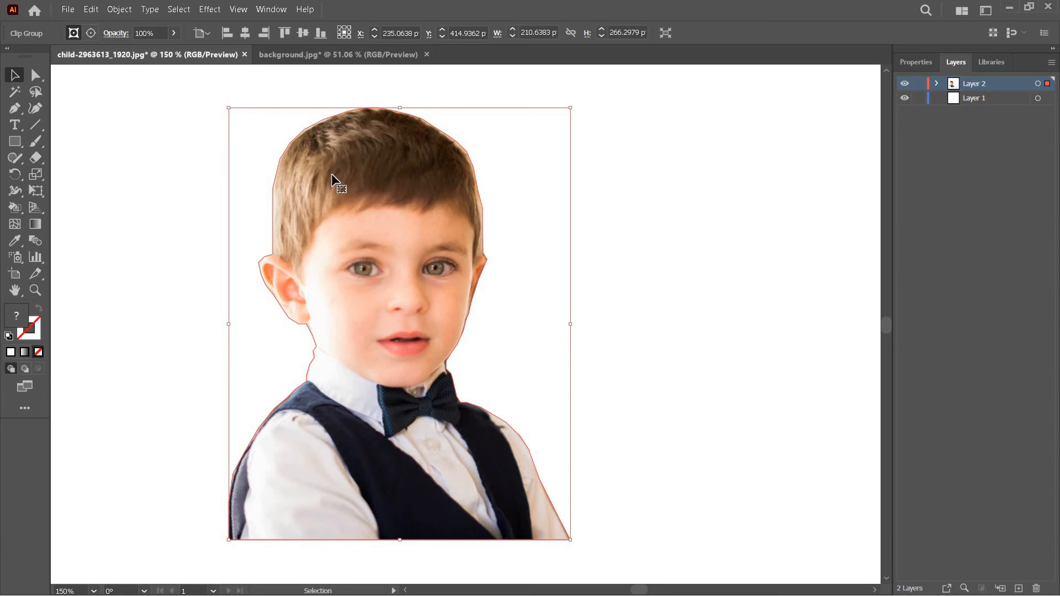
key(a)
click(472, 296)
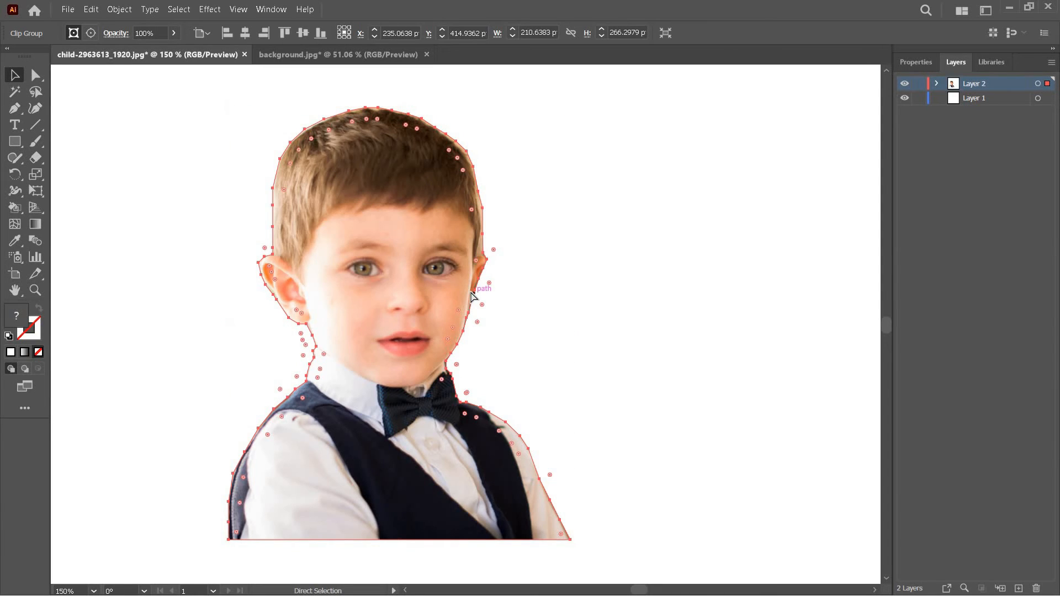
key(ctrl+c)
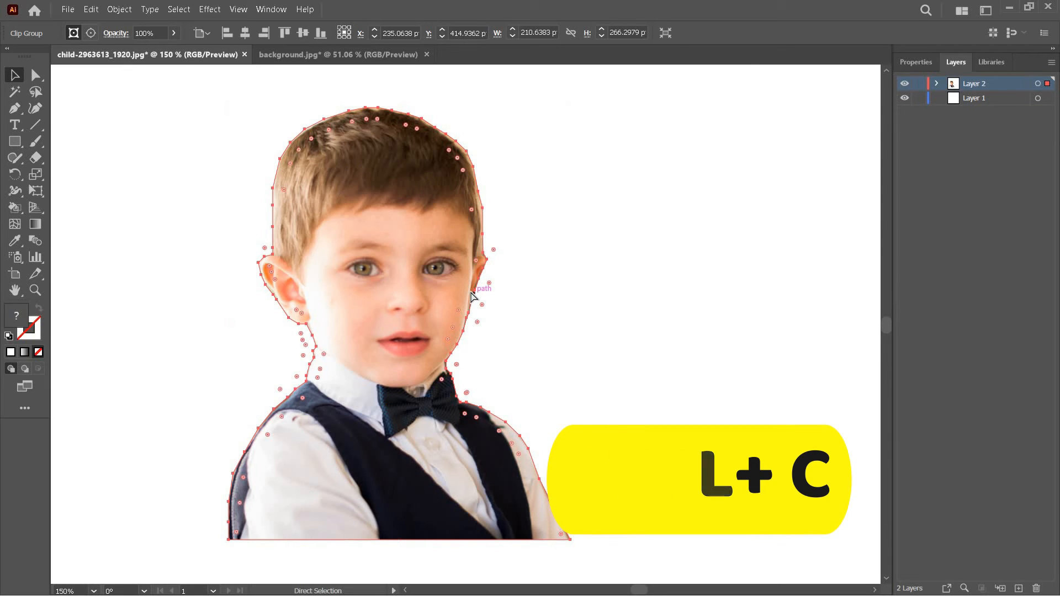
key(v)
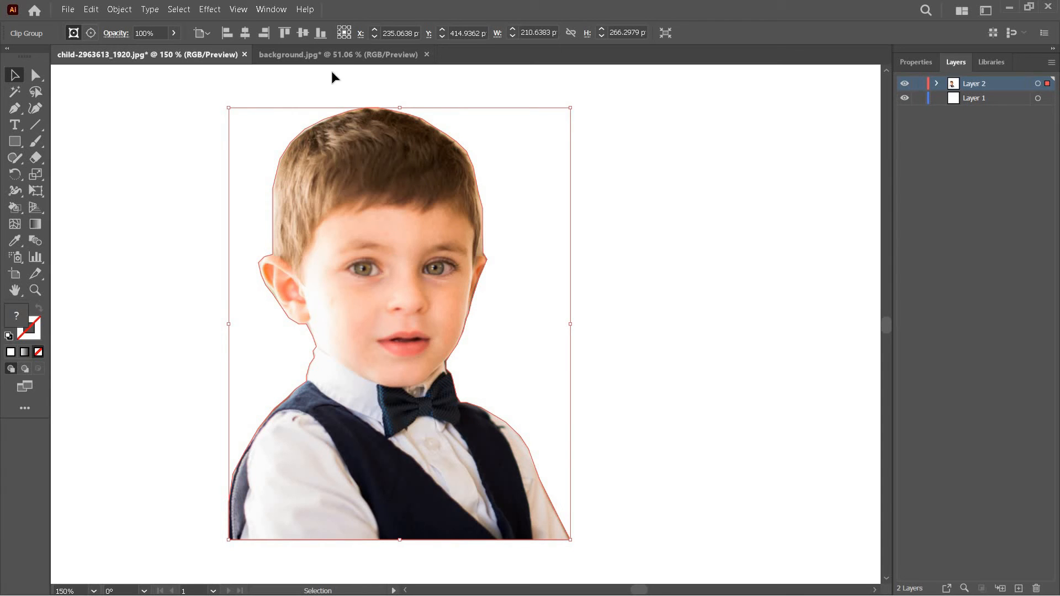
Paste the boy's cutout into the background.jpg document and move it to the brick wall's lower-left corner.
click(332, 53)
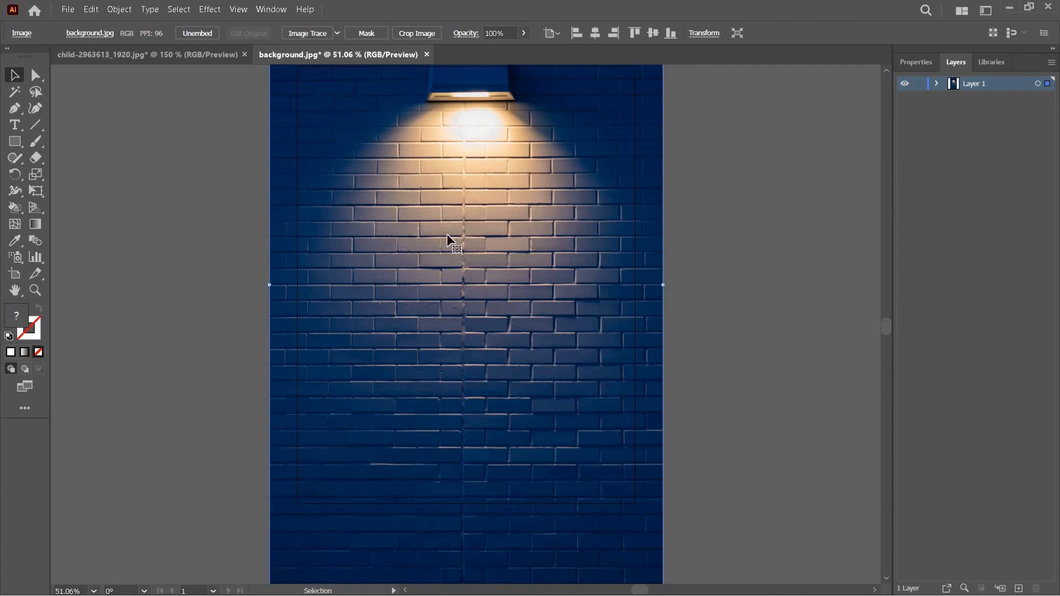
scroll(417, 349, down, 1)
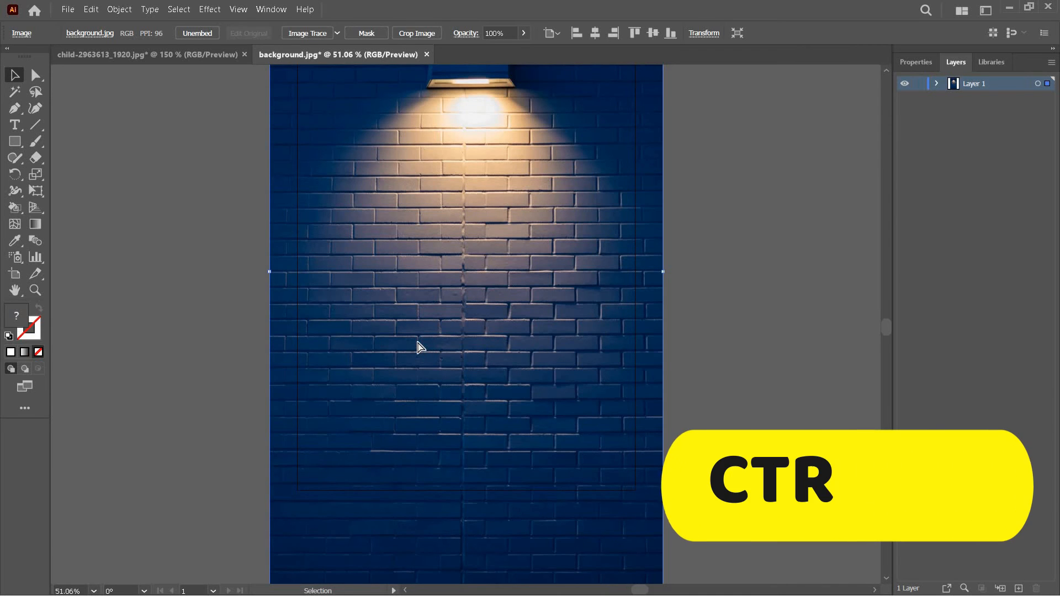
key(ctrl+v)
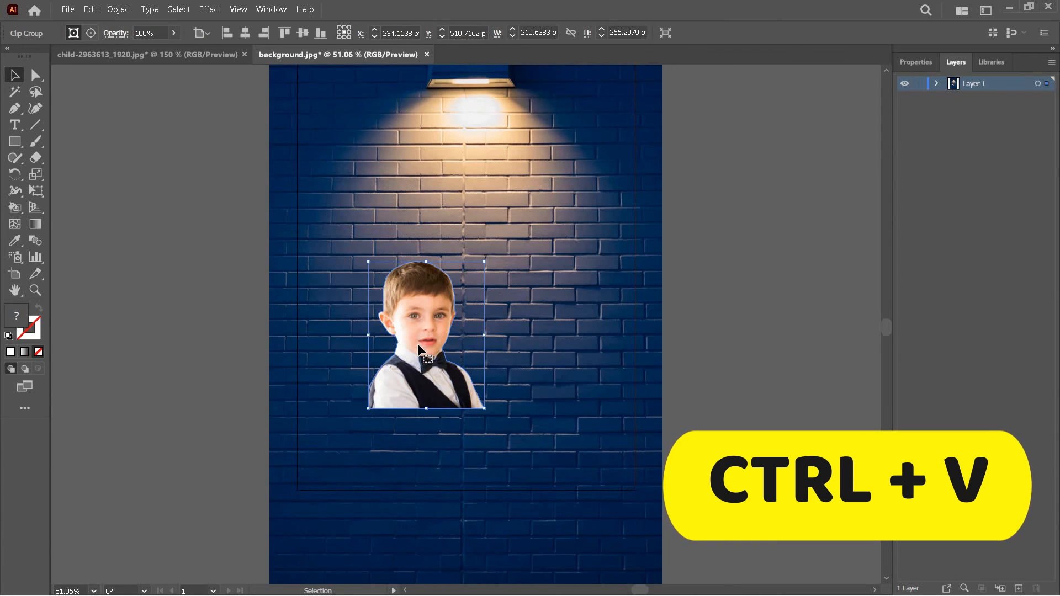
drag(423, 340, 337, 484)
scroll(555, 469, down, 3)
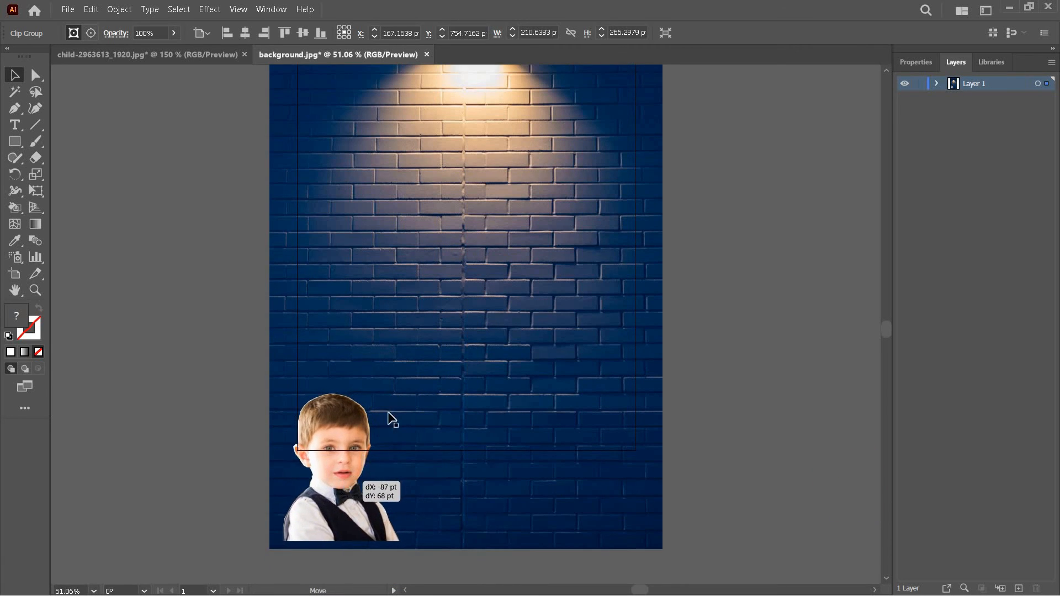
Enlarge the cutout to about 646 by 817 pt and place it against the wall image's left edge, under the lamp.
drag(423, 367, 614, 141)
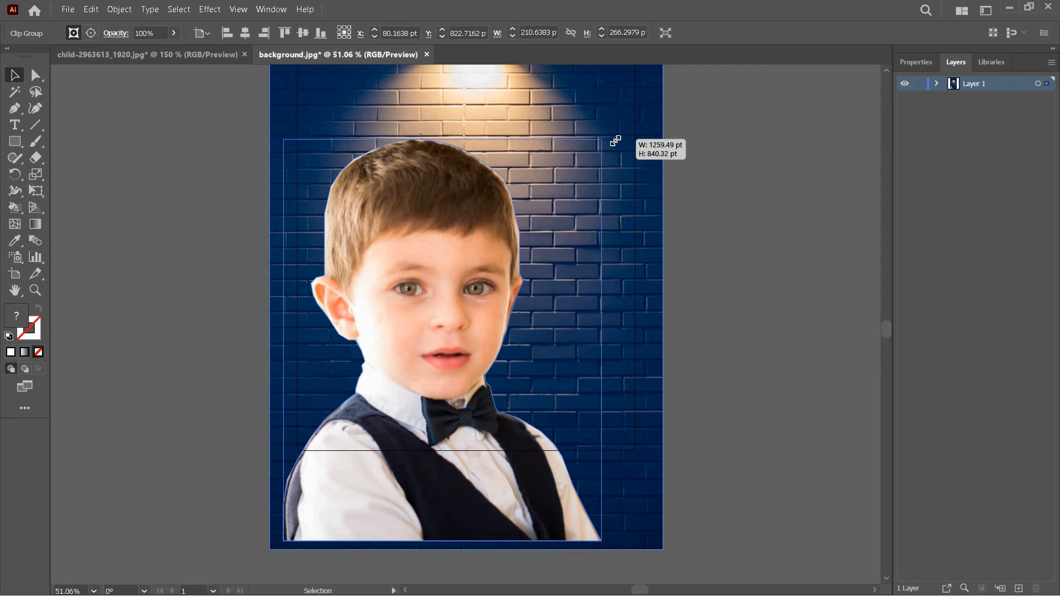
drag(469, 300, 451, 319)
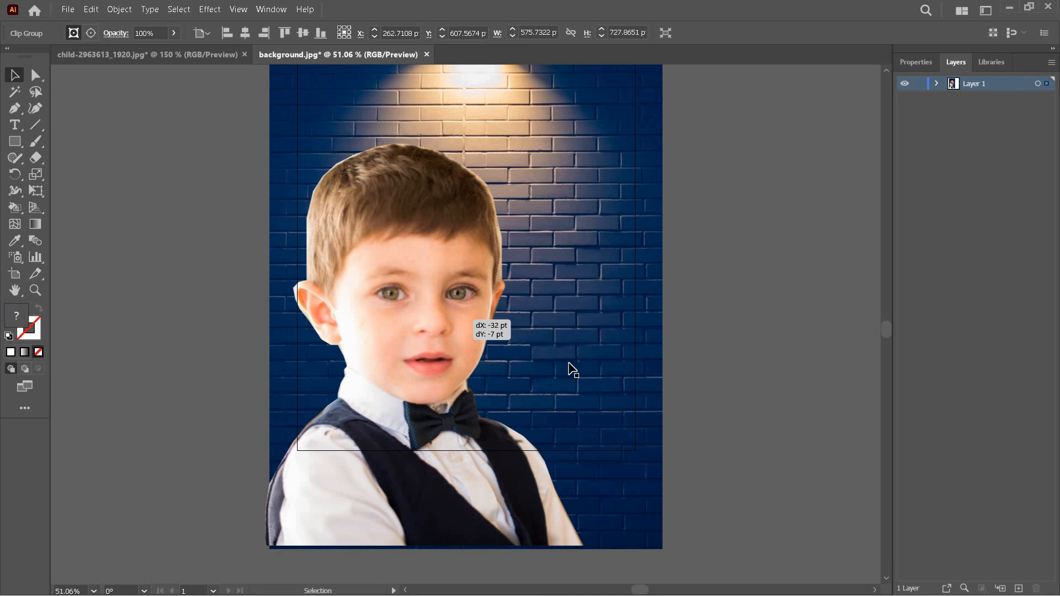
scroll(572, 374, up, 3)
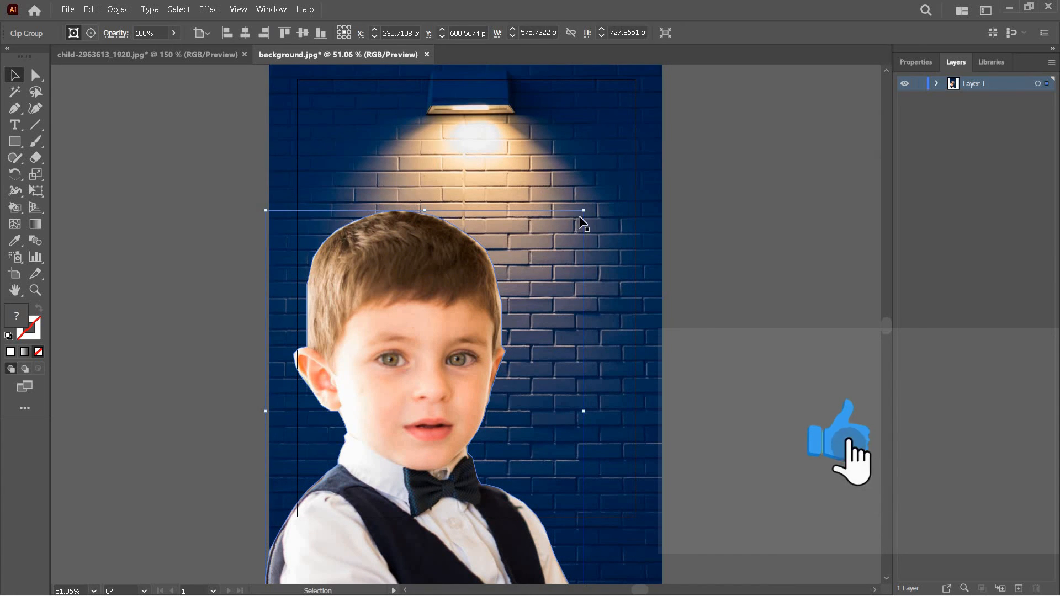
drag(586, 212, 632, 167)
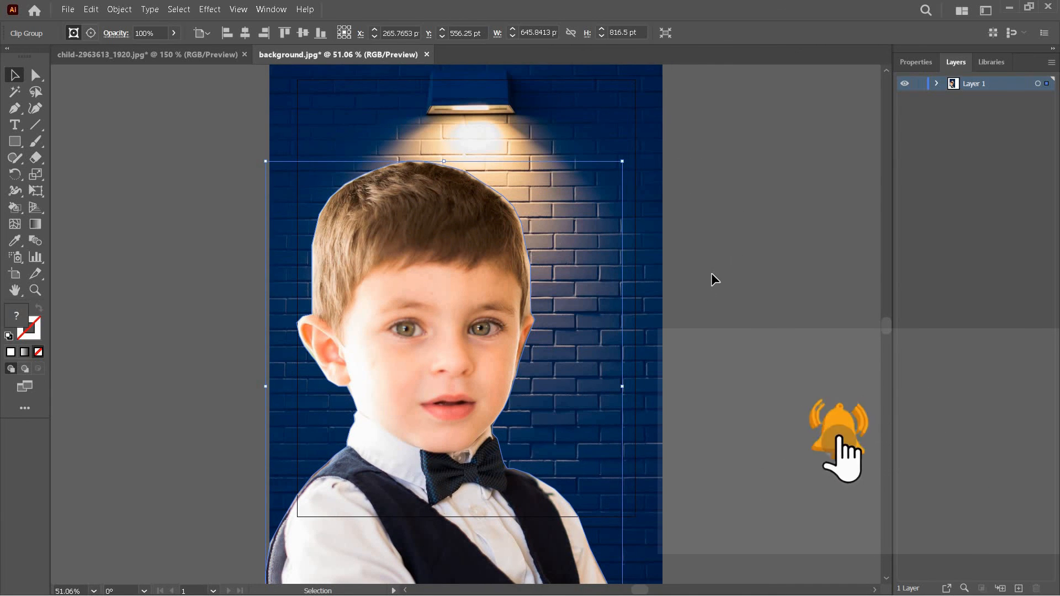
click(586, 254)
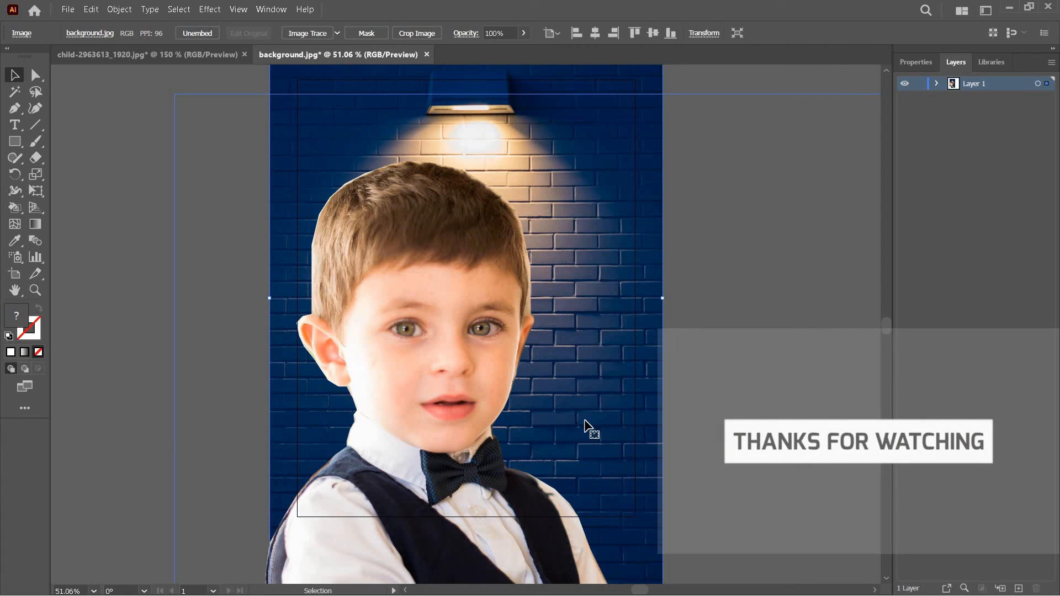
key(ctrl+minus)
key(ctrl+minus)
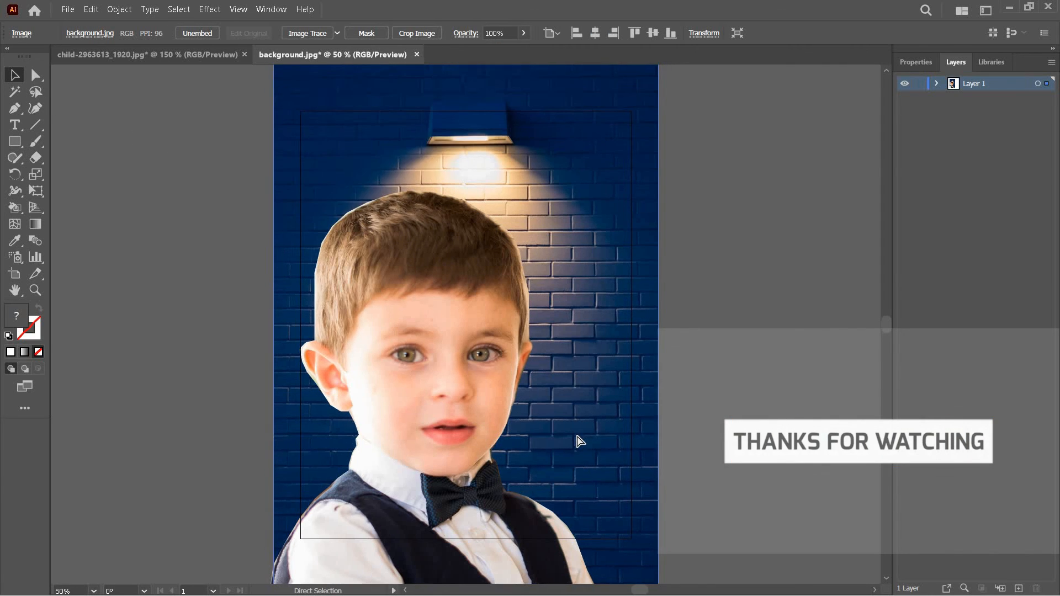